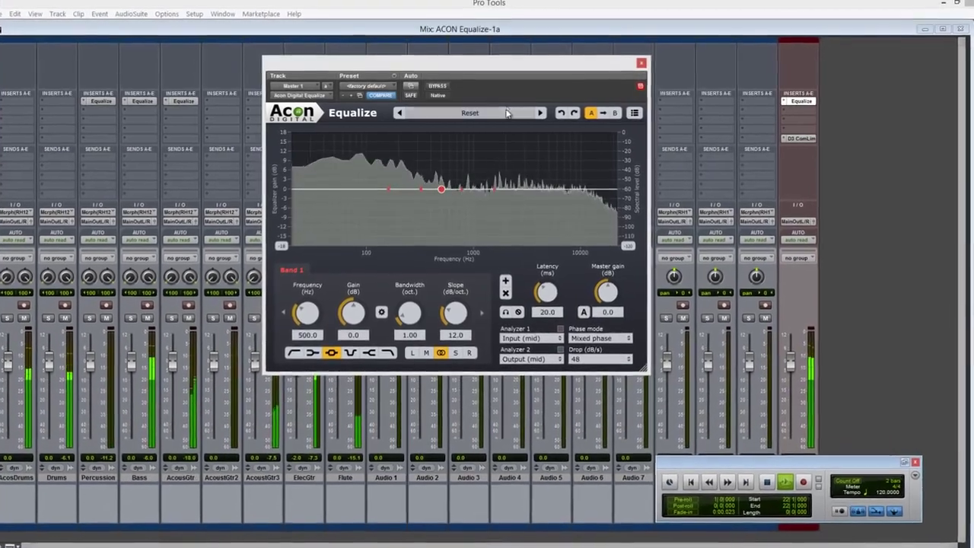
- Load the Effects > High side boost factory preset in Equalize
left_click(467, 113)
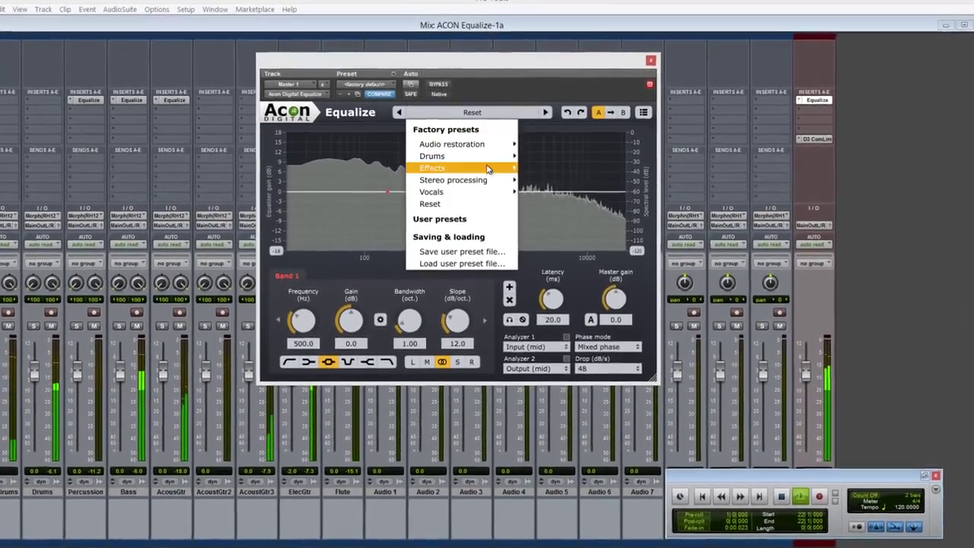
mouse_move(488, 168)
left_click(555, 169)
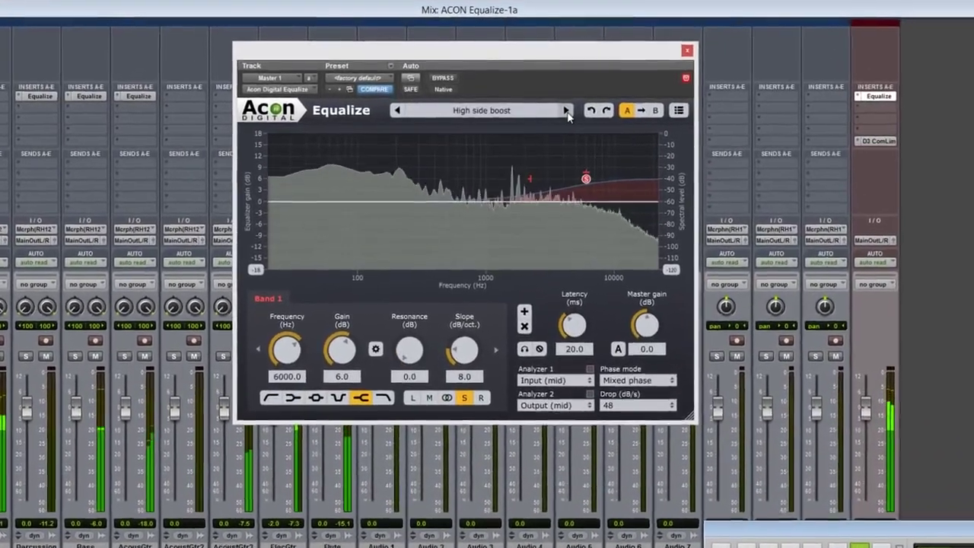
- Step through Low side cut, Remove center vocal, Bright lead vocal, Crispy vocal and Dialogue clarity to Female power vocal
left_click(561, 111)
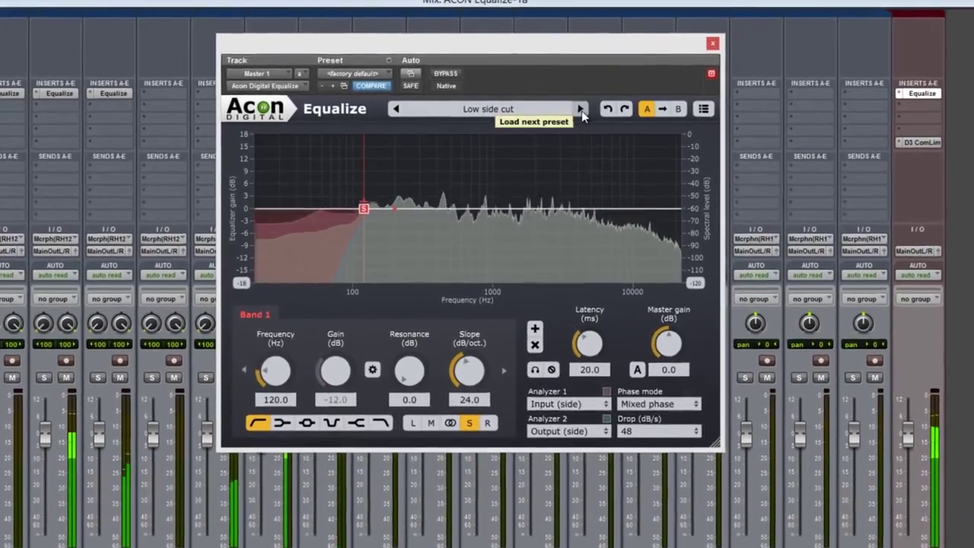
left_click(581, 110)
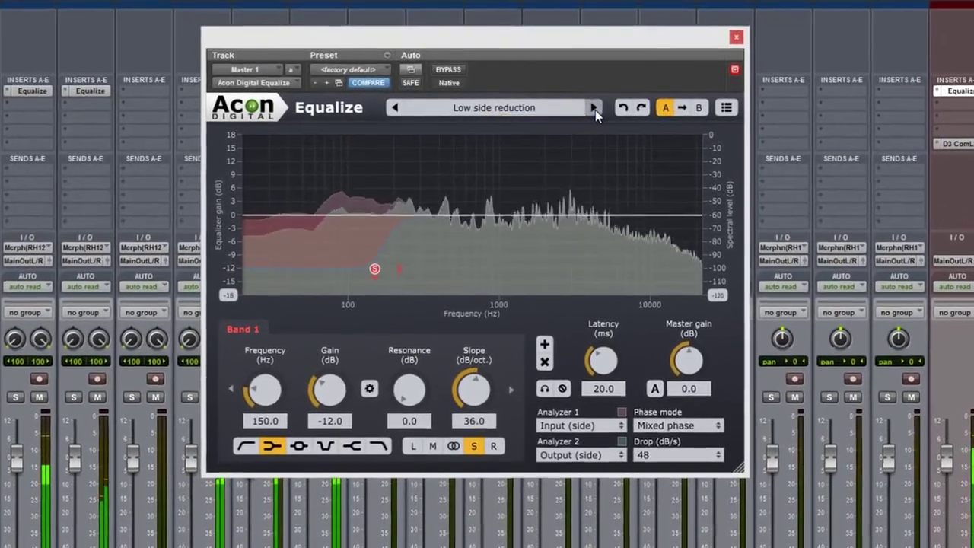
left_click(581, 110)
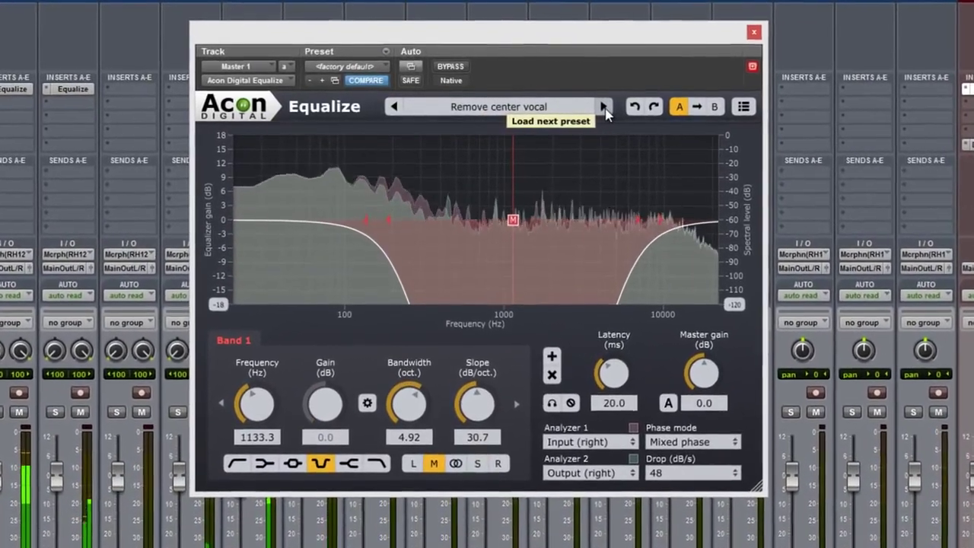
left_click(598, 108)
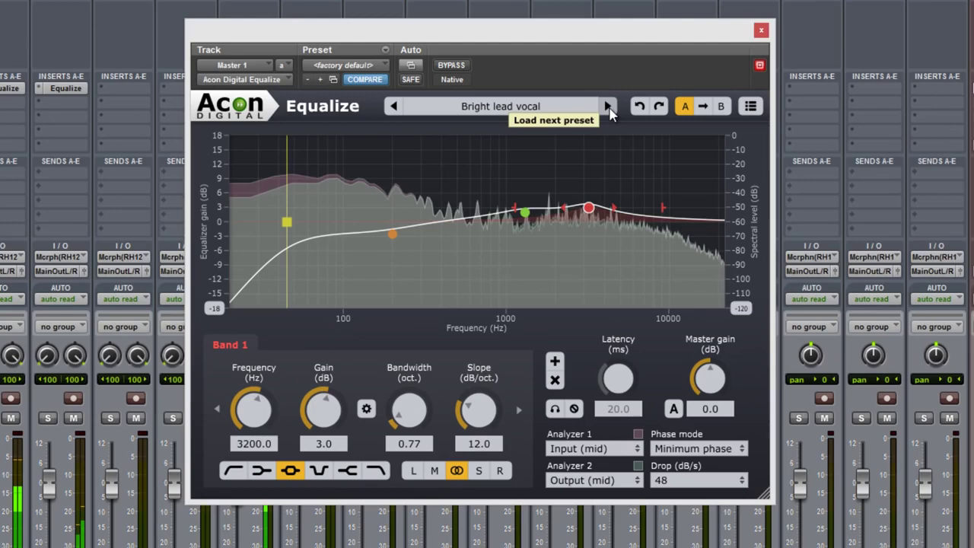
left_click(609, 109)
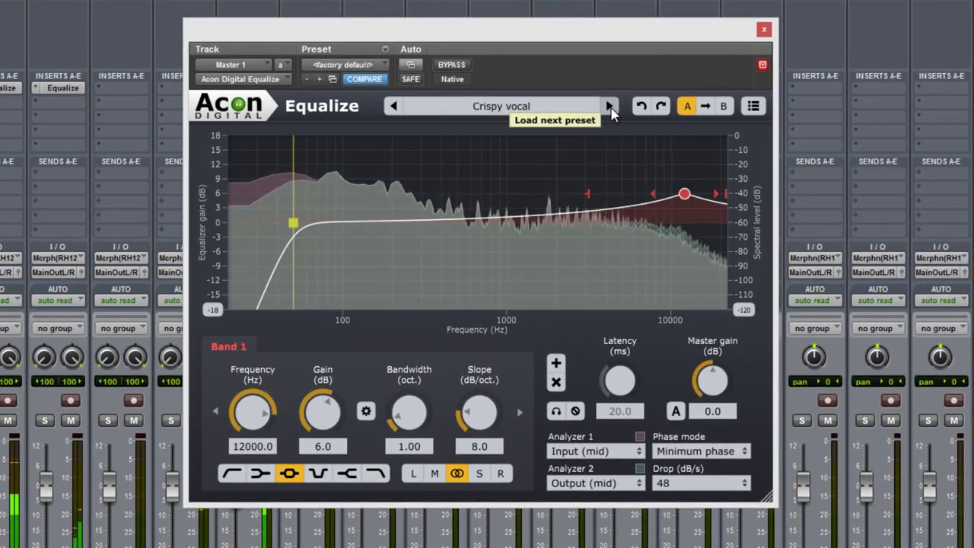
left_click(609, 107)
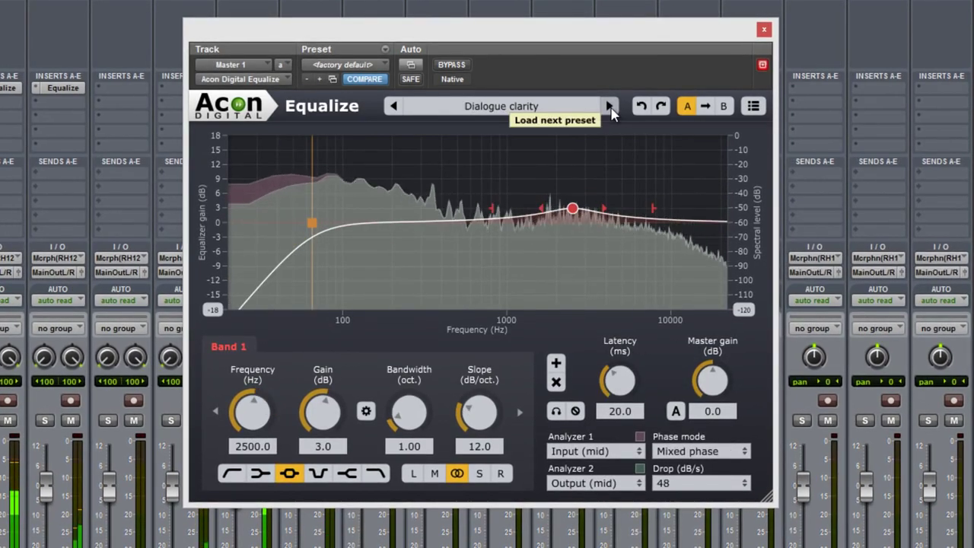
left_click(610, 107)
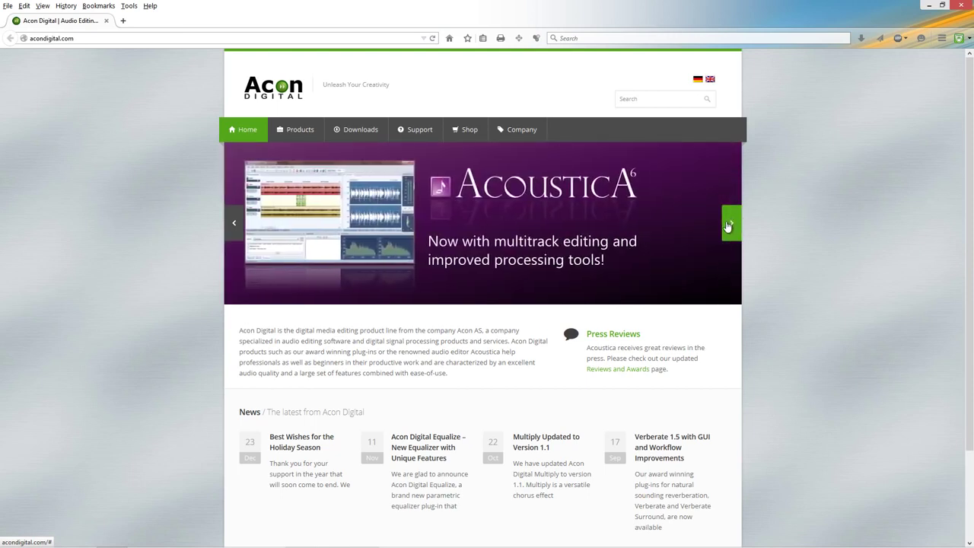
- Advance the site banner to Equalize, then close the browser to return to Pro Tools
left_click(729, 224)
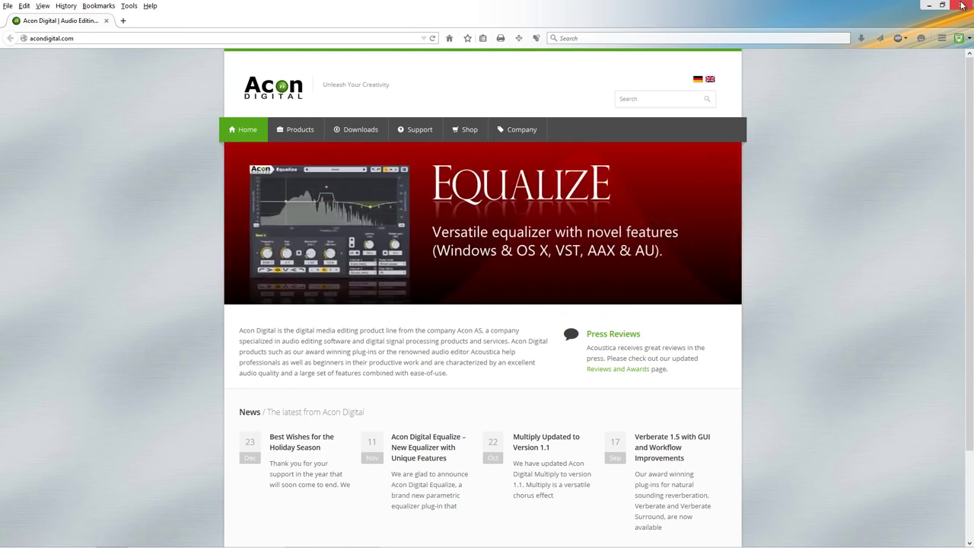
left_click(962, 7)
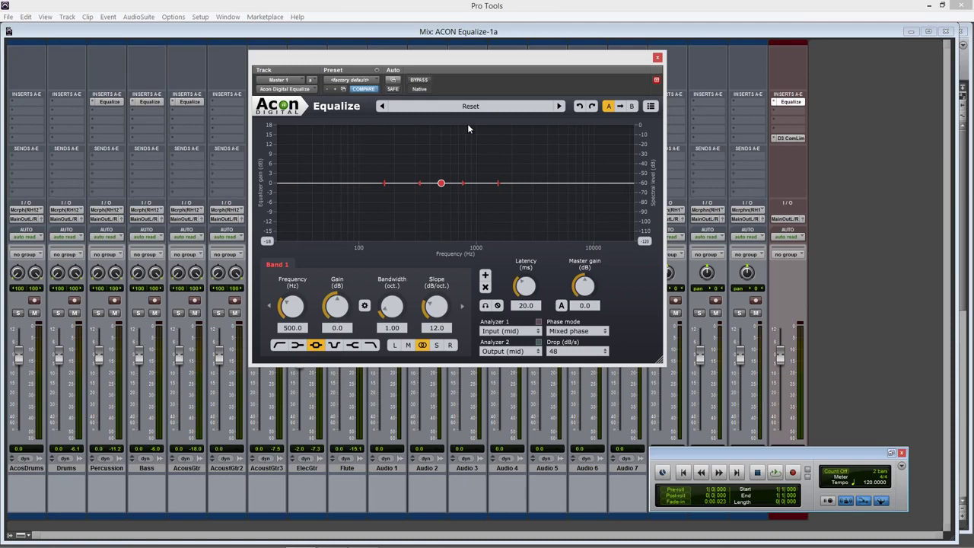
- Step past Remove 60 Hz hum and Remove rumble, then load Drums > Bass drum presence
left_click(560, 106)
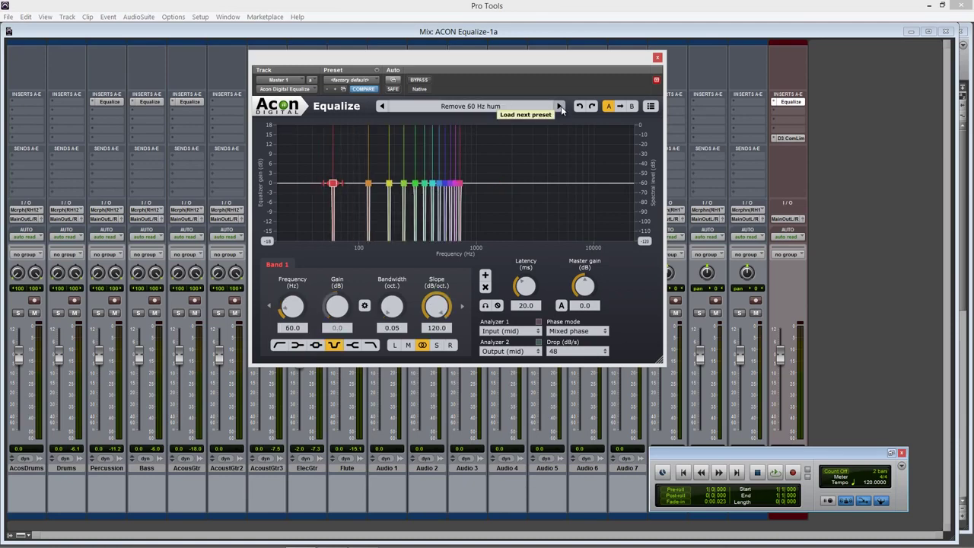
left_click(561, 105)
left_click(533, 106)
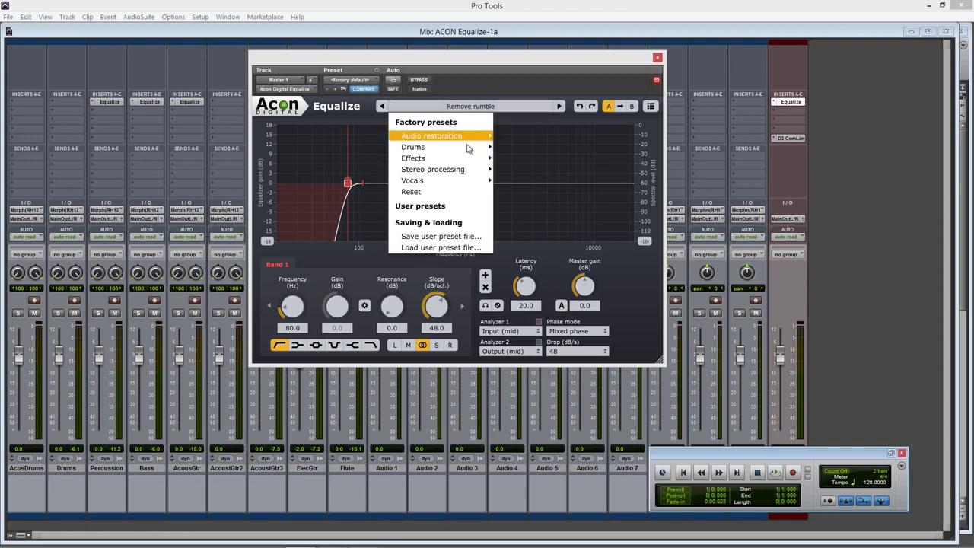
mouse_move(472, 146)
left_click(510, 147)
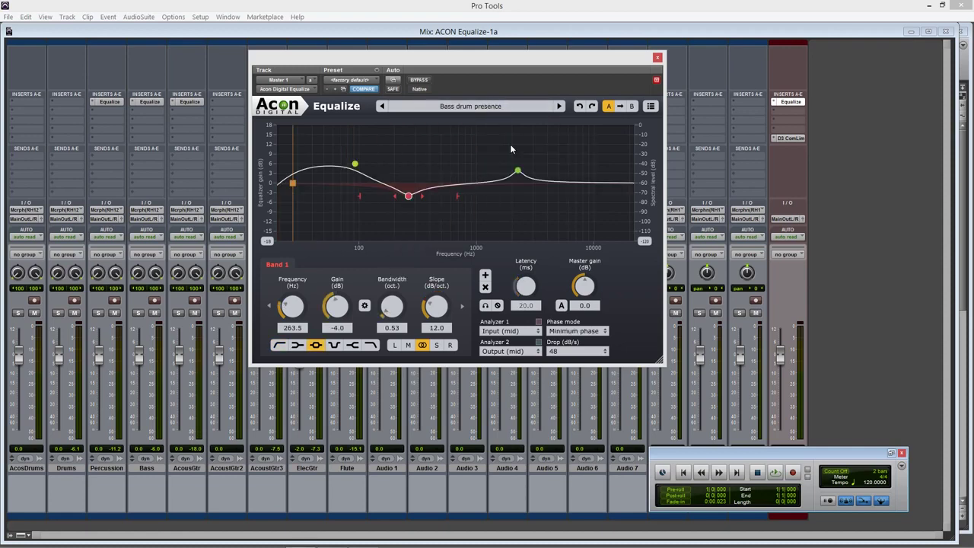
- Solo AcosDrums and play it, stepping presets ahead to Crisp snare
left_click(19, 312)
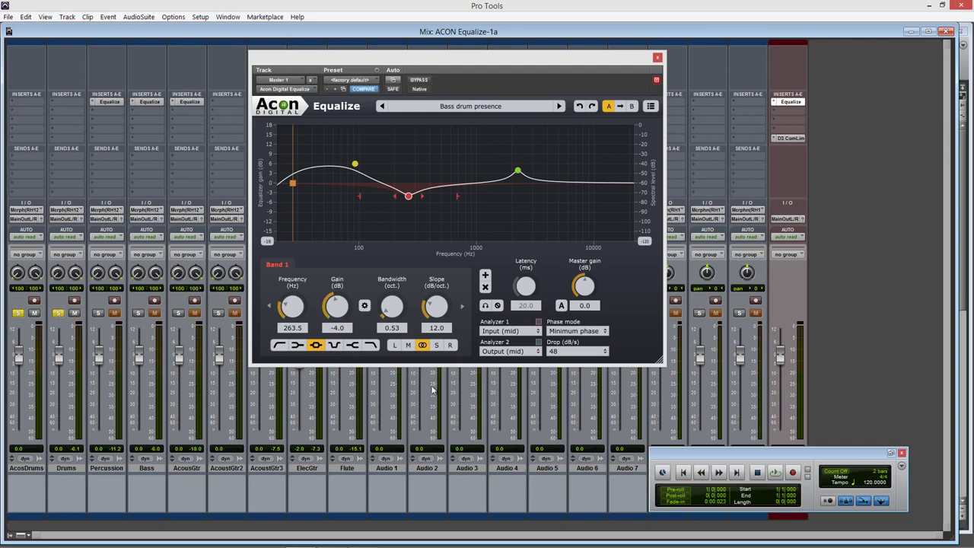
left_click(775, 474)
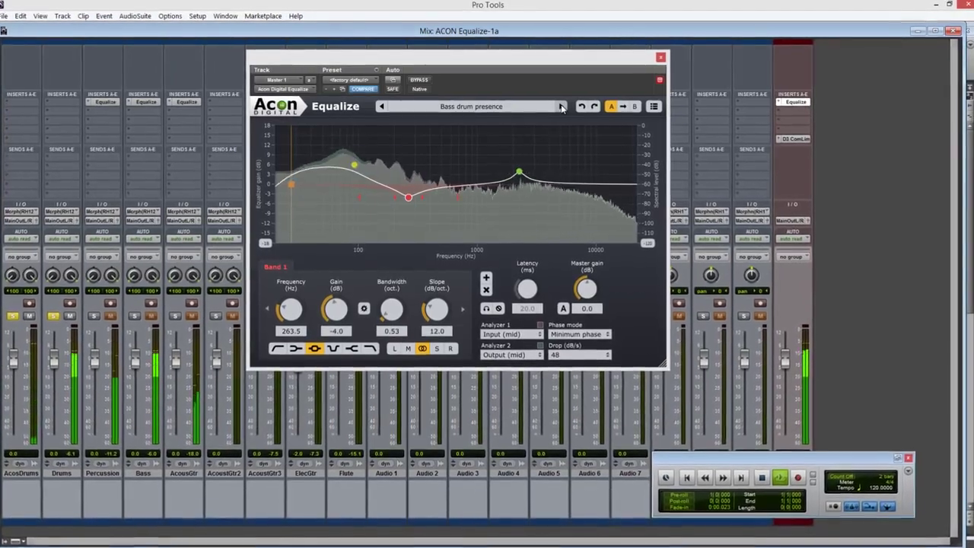
left_click(562, 106)
left_click(562, 106)
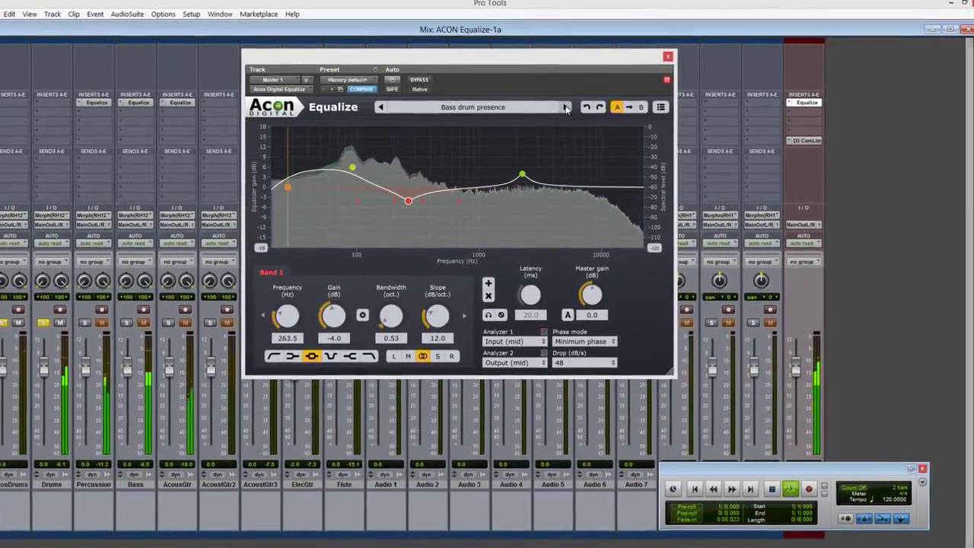
left_click(563, 107)
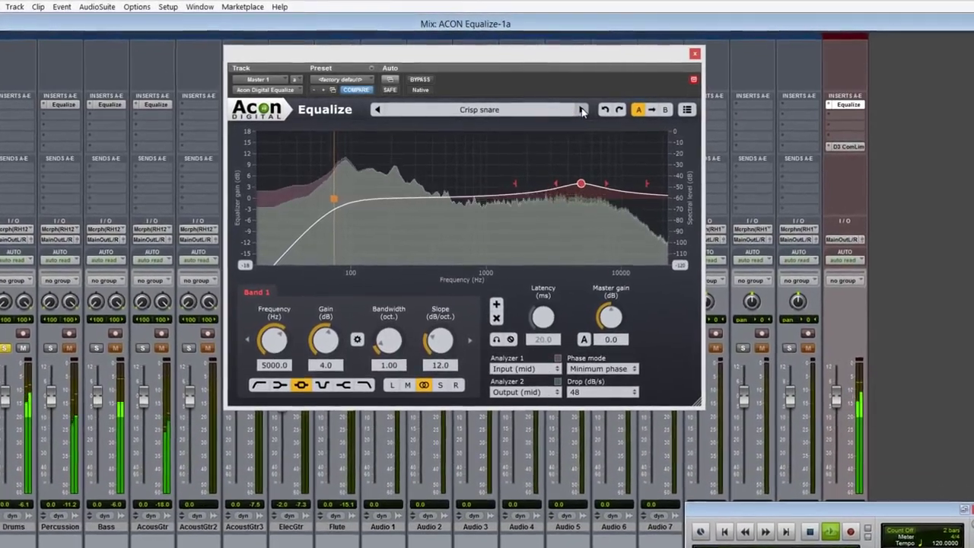
- Audition Cymbals sparkle, Fat snare and Power toms, then reset the EQ to a flat curve
left_click(582, 111)
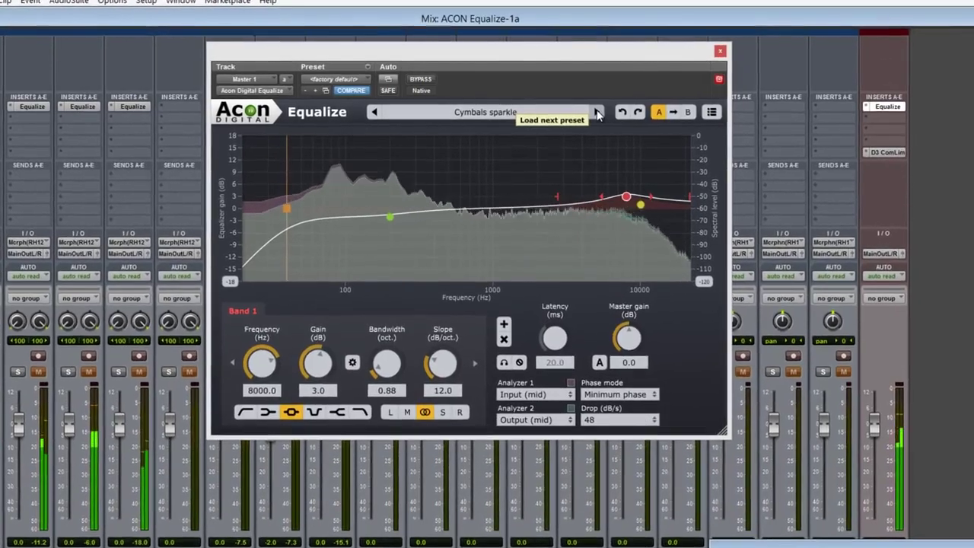
left_click(598, 112)
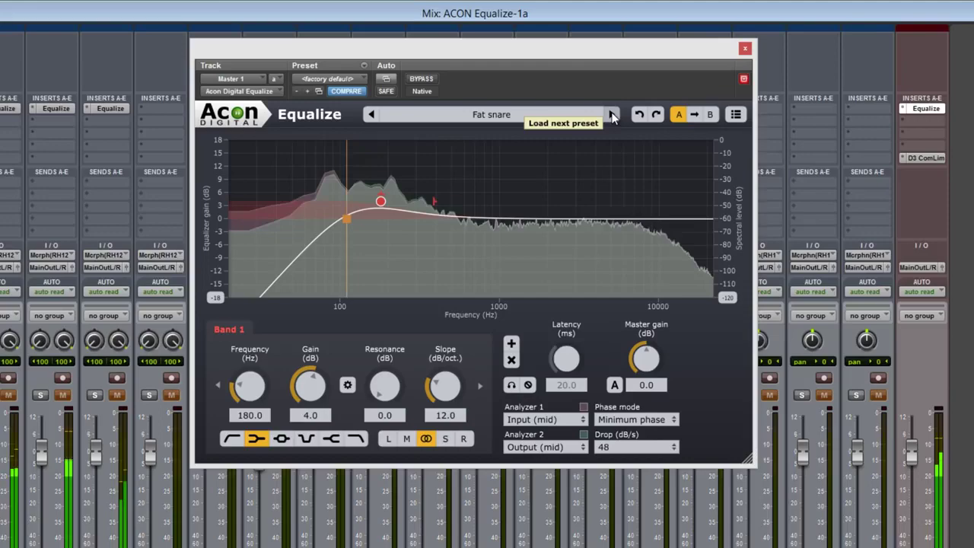
left_click(614, 115)
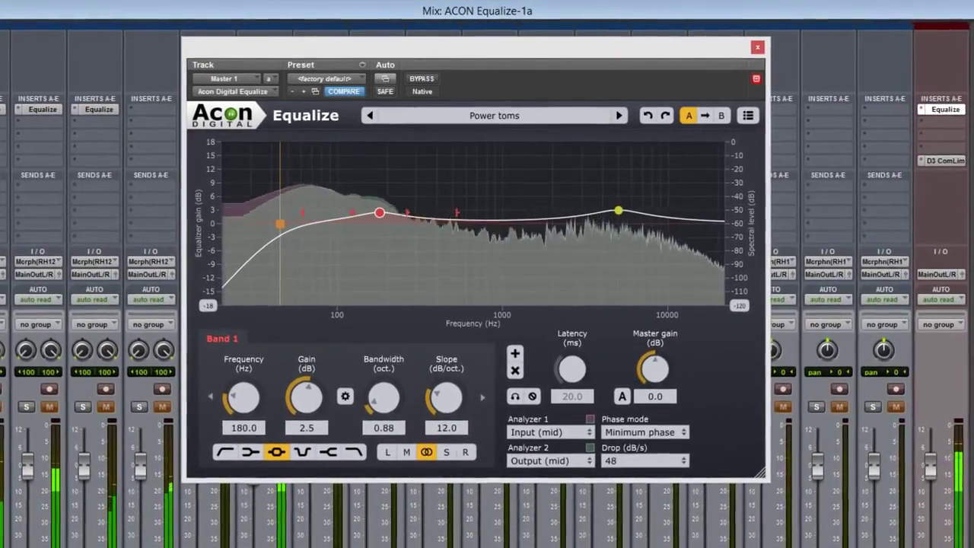
left_click(502, 120)
left_click(453, 236)
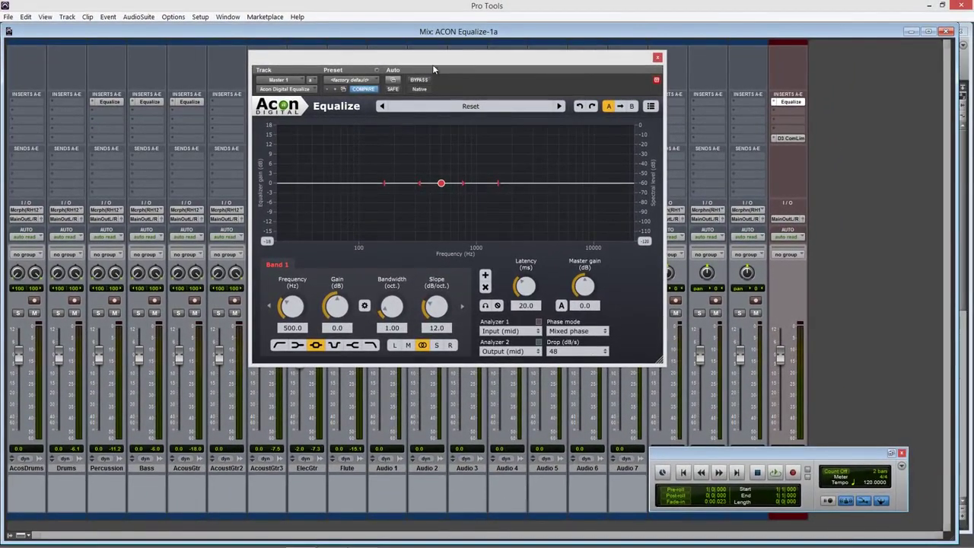
- Move the Equalize window left, enlarge it, then bring it back near the centre
left_click_drag(427, 58, 168, 49)
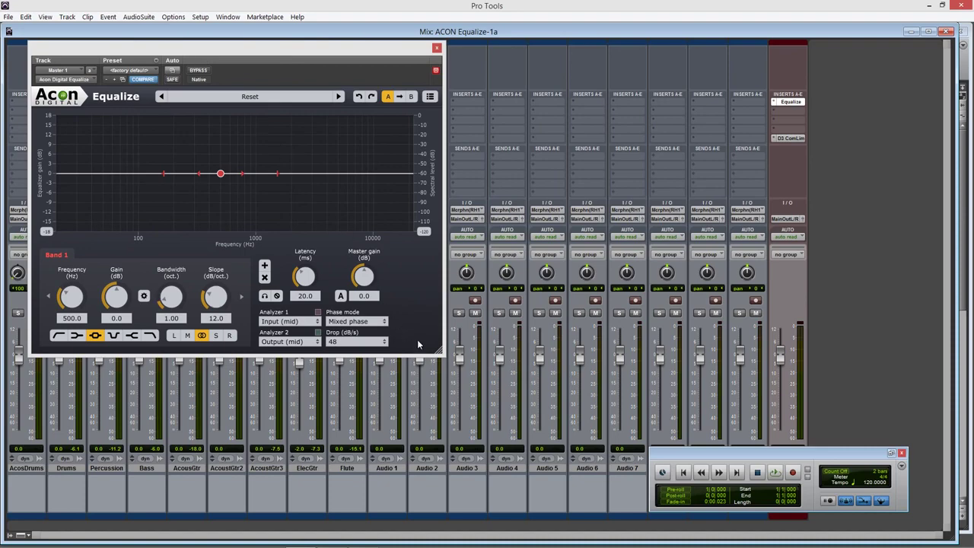
left_click_drag(438, 350, 397, 327)
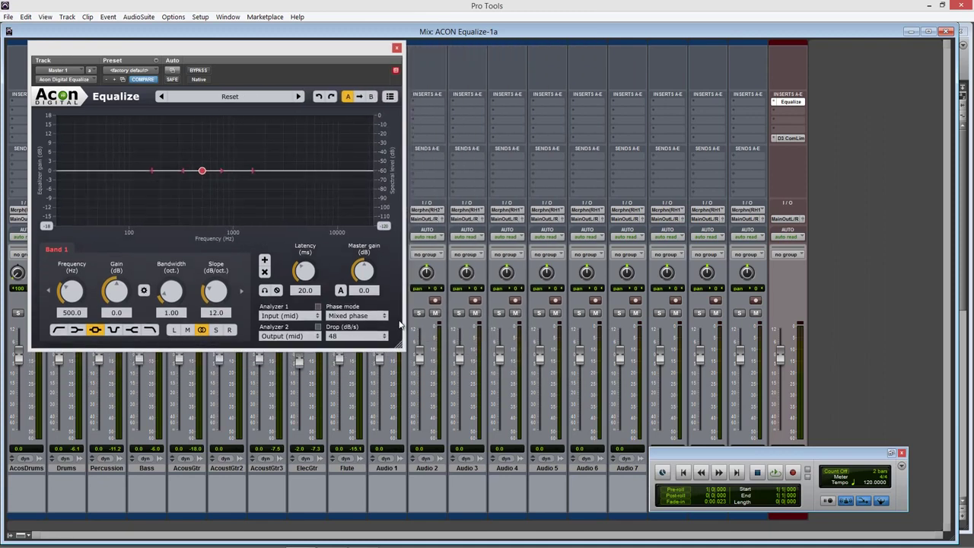
left_click_drag(313, 58, 536, 71)
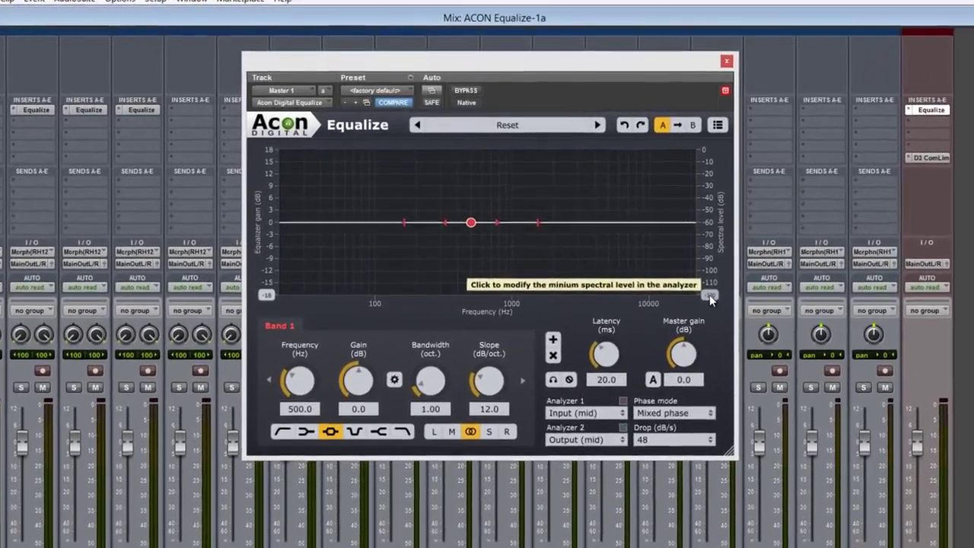
- With playback running, boost Band 1 and add a second and third EQ band
key("space")
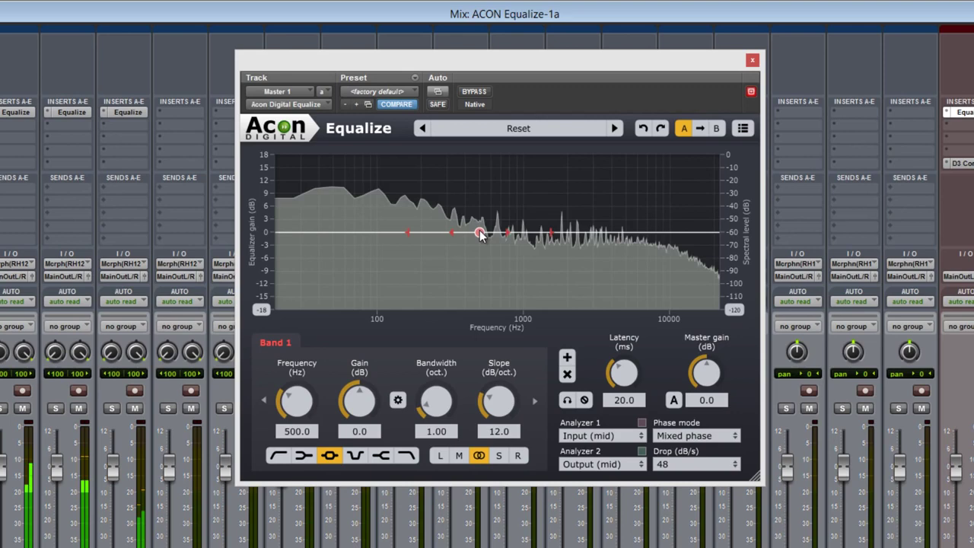
left_click_drag(480, 234, 588, 219)
left_click(569, 358)
double_click(503, 232)
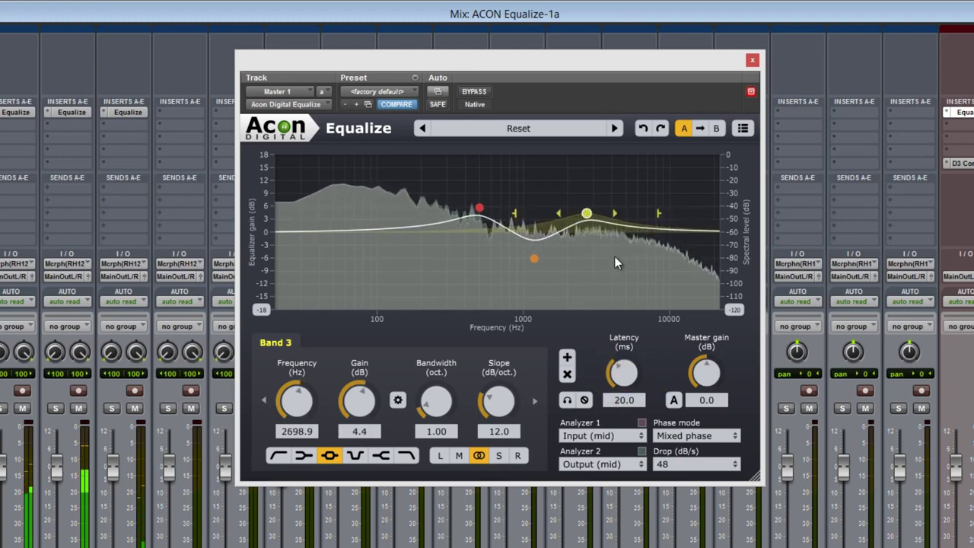
- Select Band 2 and shift its -6.1 dB dip to 863.5 Hz
left_click_drag(417, 172, 655, 291)
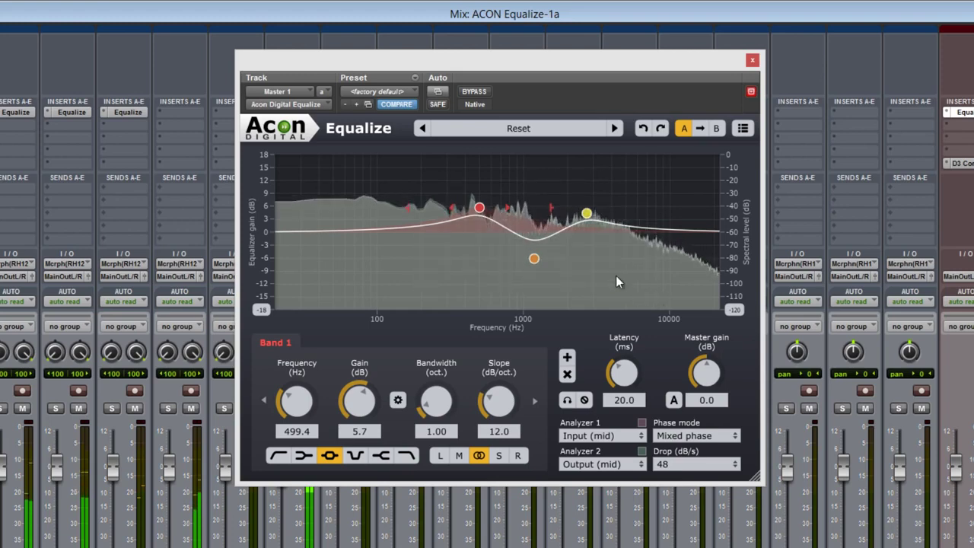
left_click(534, 260)
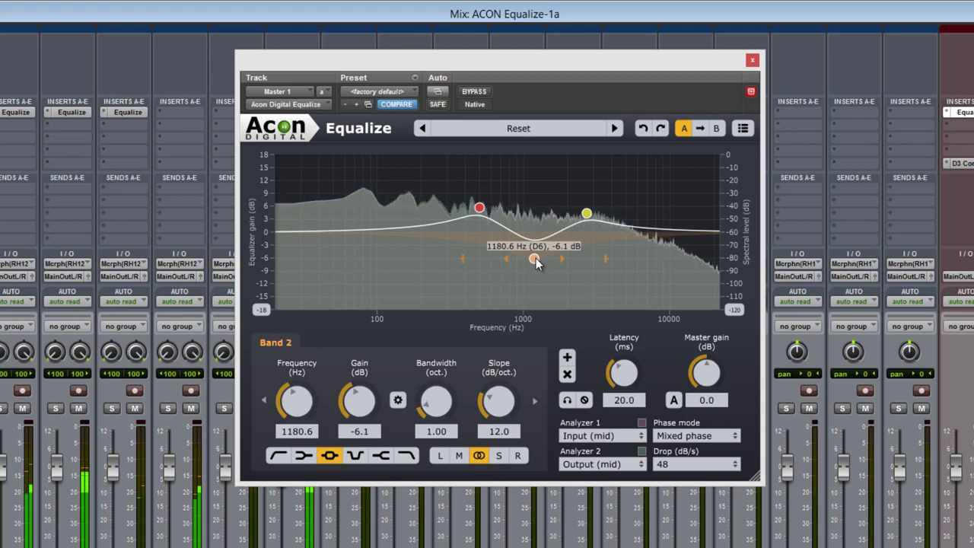
mouse_move(535, 260)
left_mouse_down()
mouse_move(538, 199)
mouse_move(545, 256)
mouse_move(623, 277)
mouse_move(382, 253)
mouse_move(526, 262)
left_mouse_up()
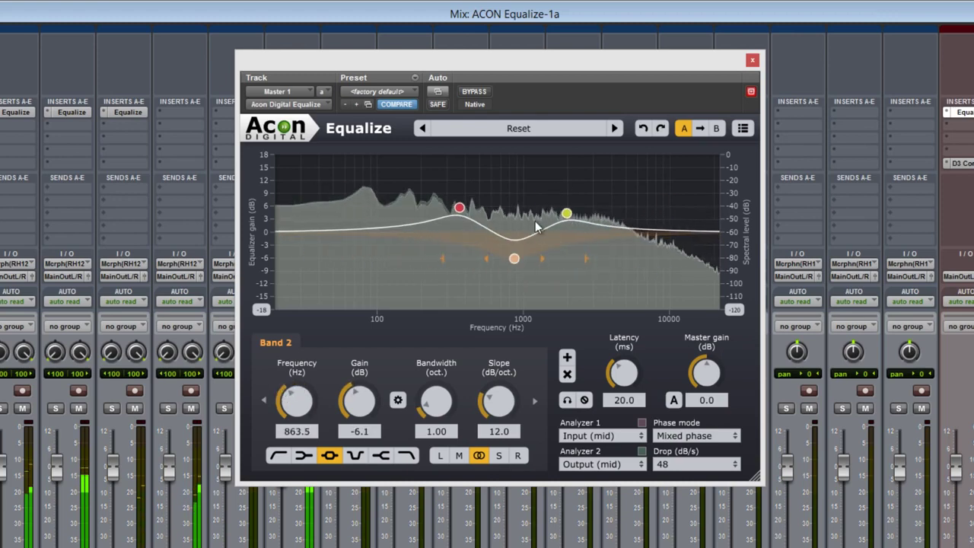
- Reset to flat, cut Band 1 -9.7 dB at 883 Hz with a steep slope, then stop playback
left_click(536, 136)
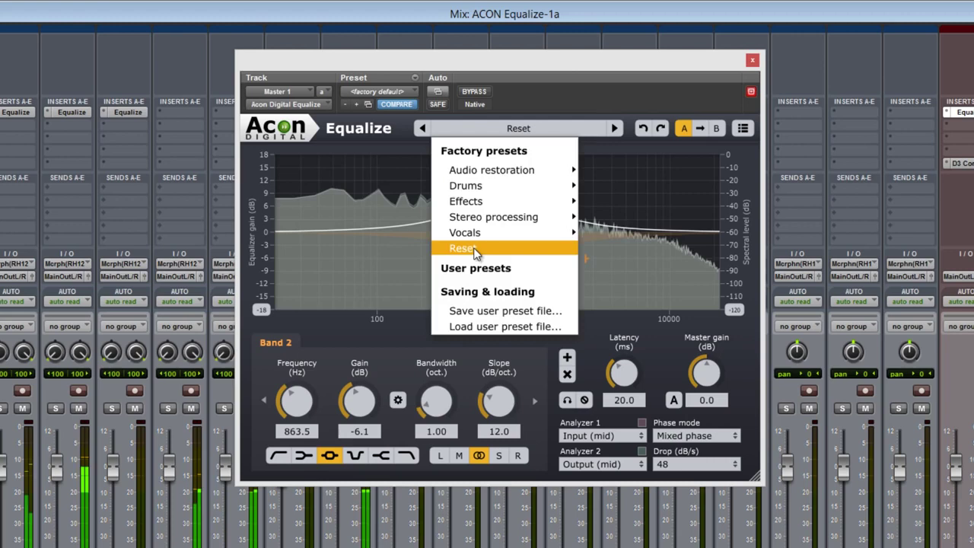
left_click(475, 249)
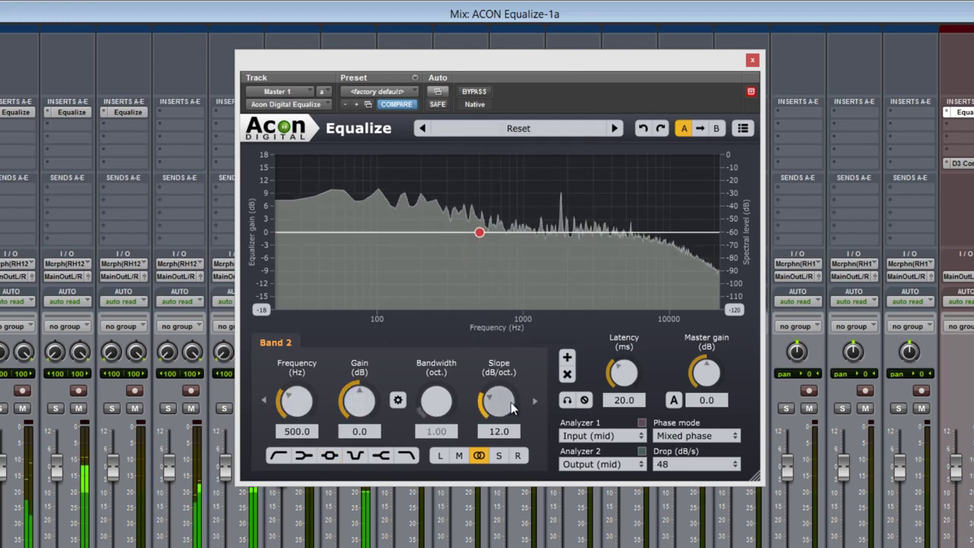
left_click_drag(478, 233, 502, 256)
left_click_drag(576, 270, 517, 278)
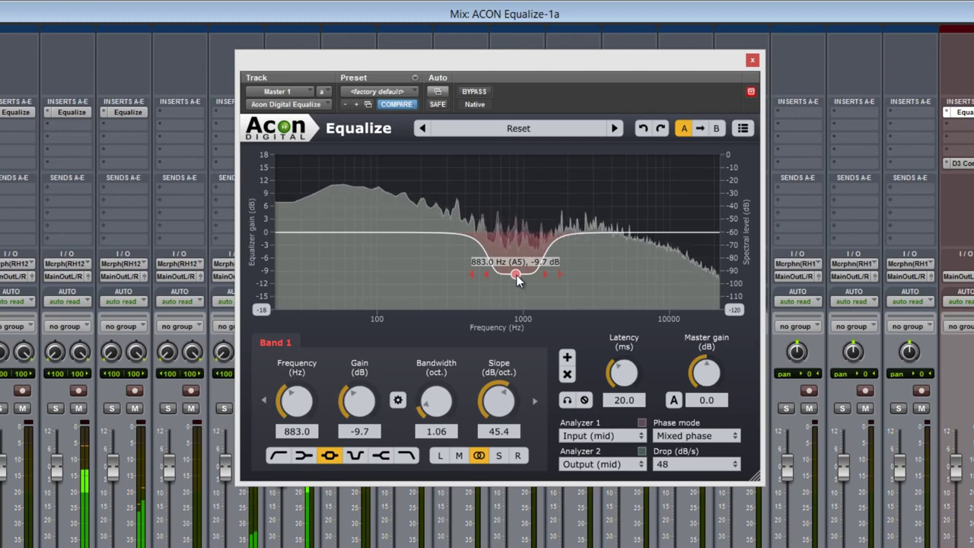
key("space")
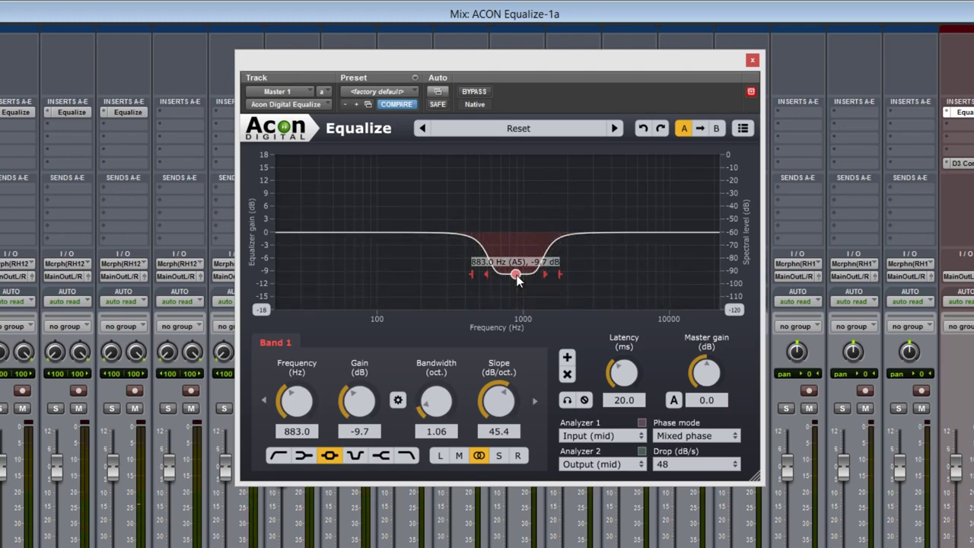
- Make Band 1 an 11.7 dB boost at 816.6 Hz with bandwidth linked to gain
left_click_drag(517, 252, 513, 200)
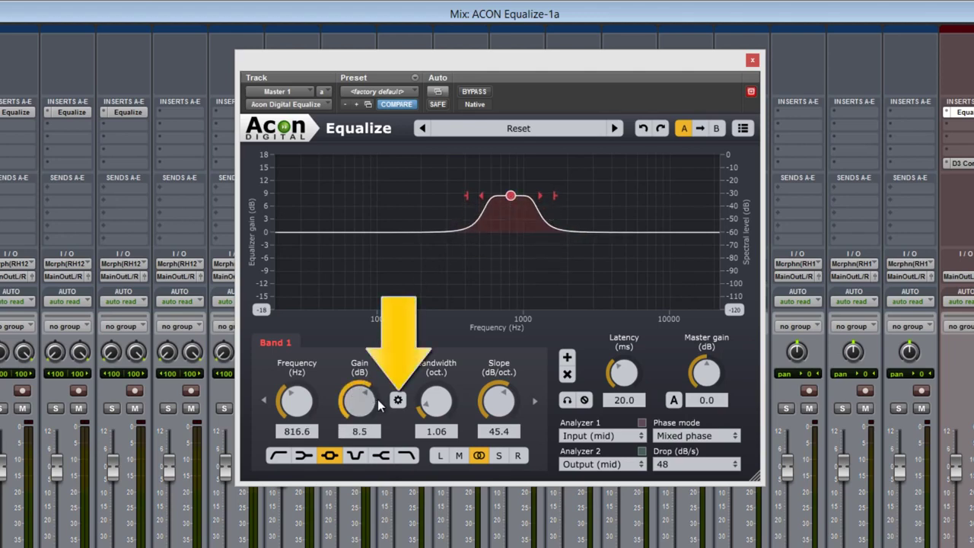
left_click(397, 399)
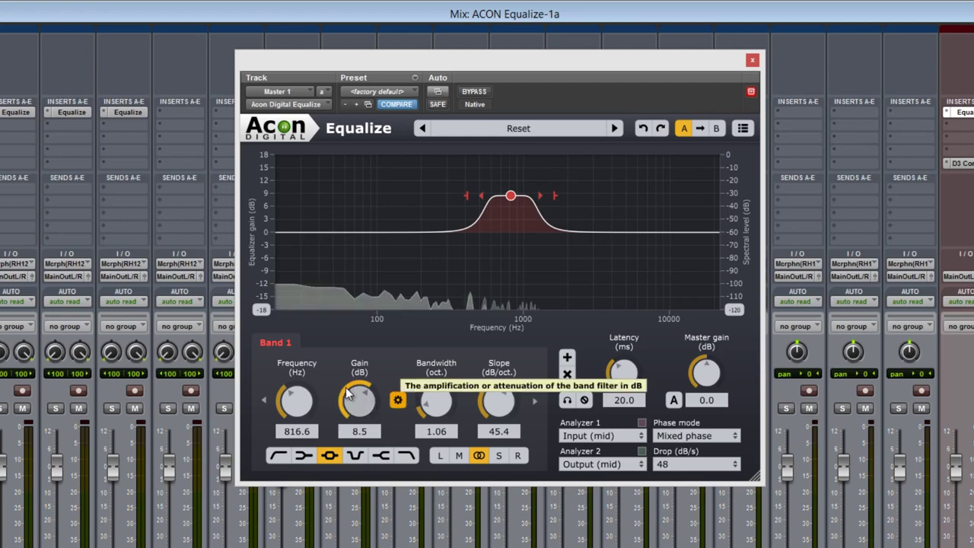
mouse_move(347, 393)
left_mouse_down()
mouse_move(334, 452)
mouse_move(357, 370)
mouse_move(358, 379)
left_mouse_up()
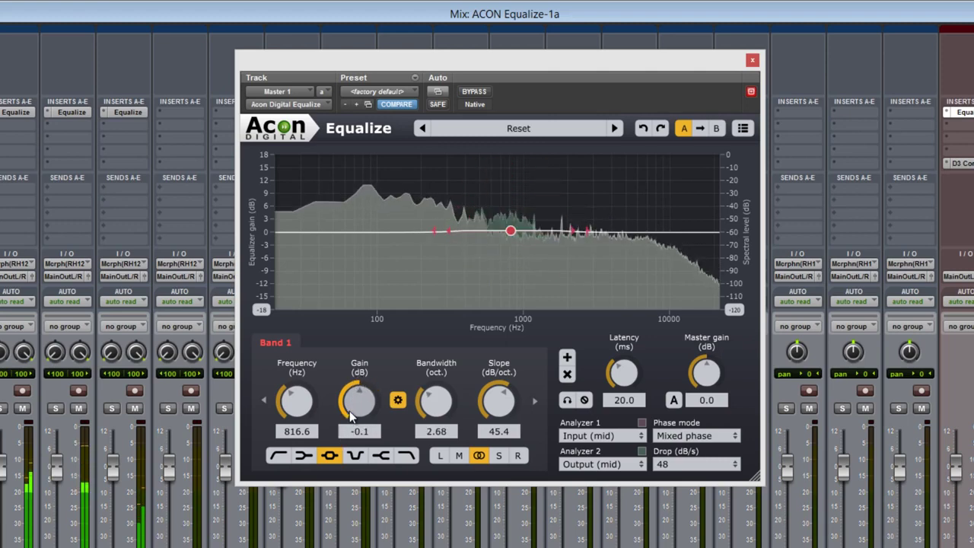
left_click_drag(350, 412, 360, 384)
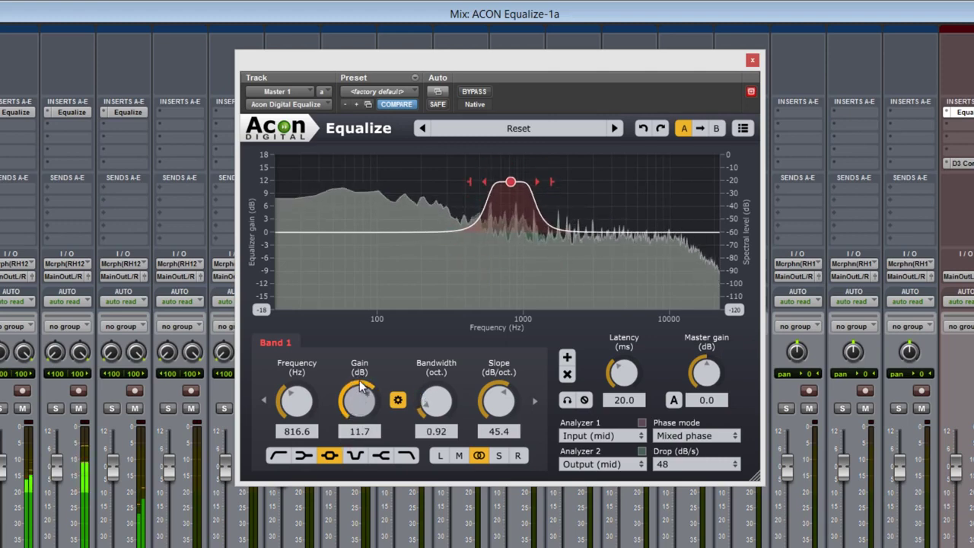
left_click(278, 455)
left_click(303, 455)
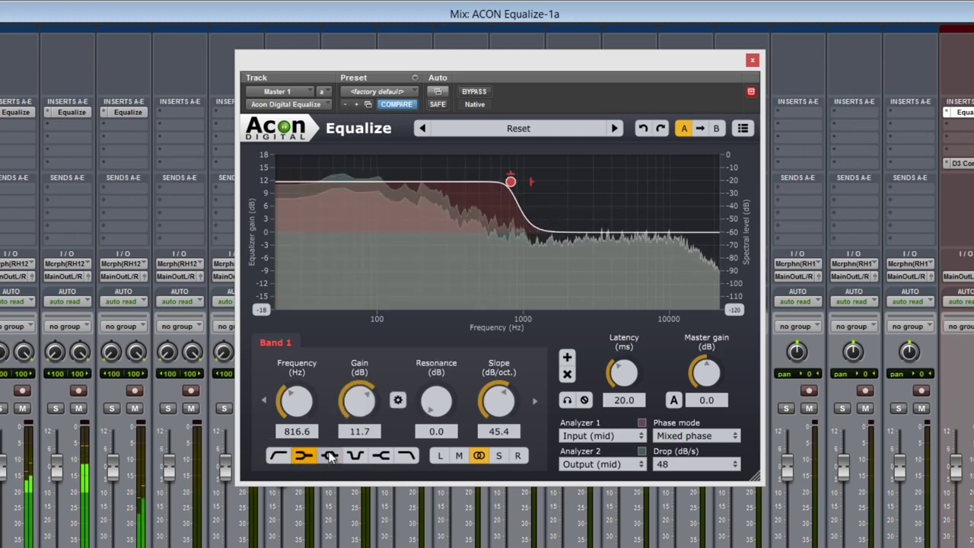
left_click(328, 455)
left_click(354, 455)
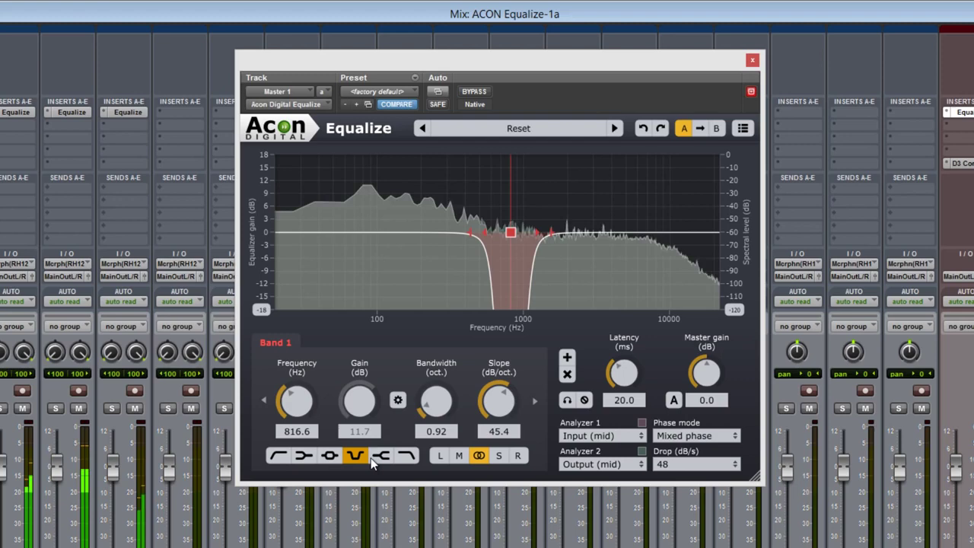
left_click(381, 455)
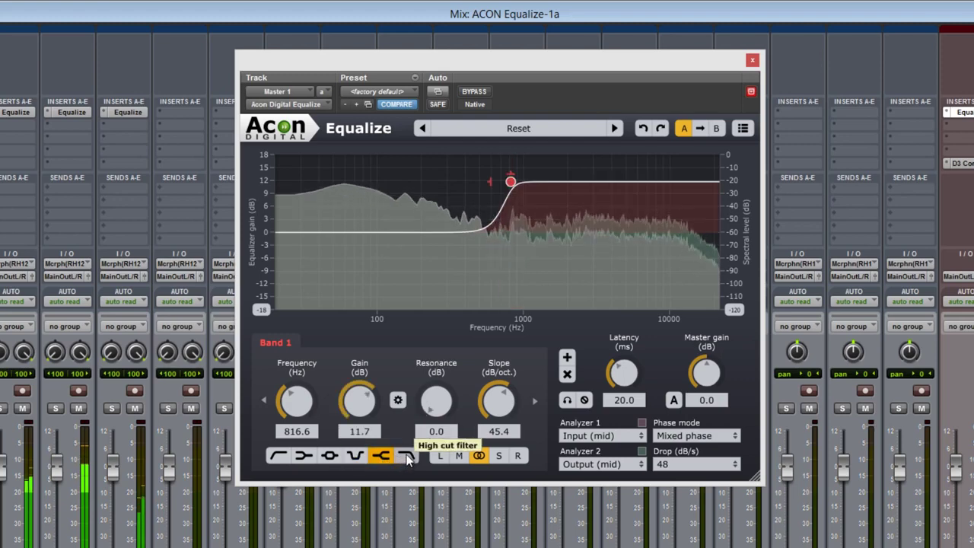
left_click(405, 456)
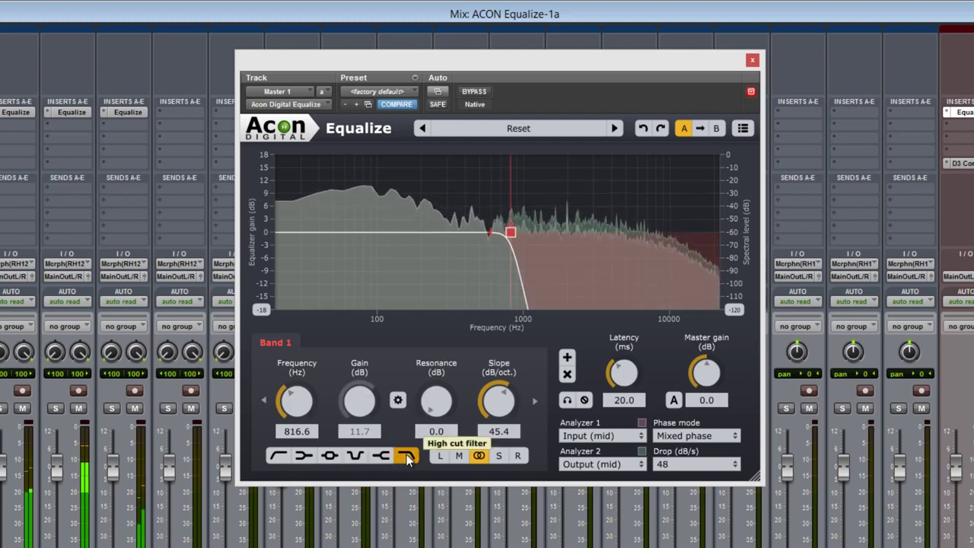
left_click(329, 455)
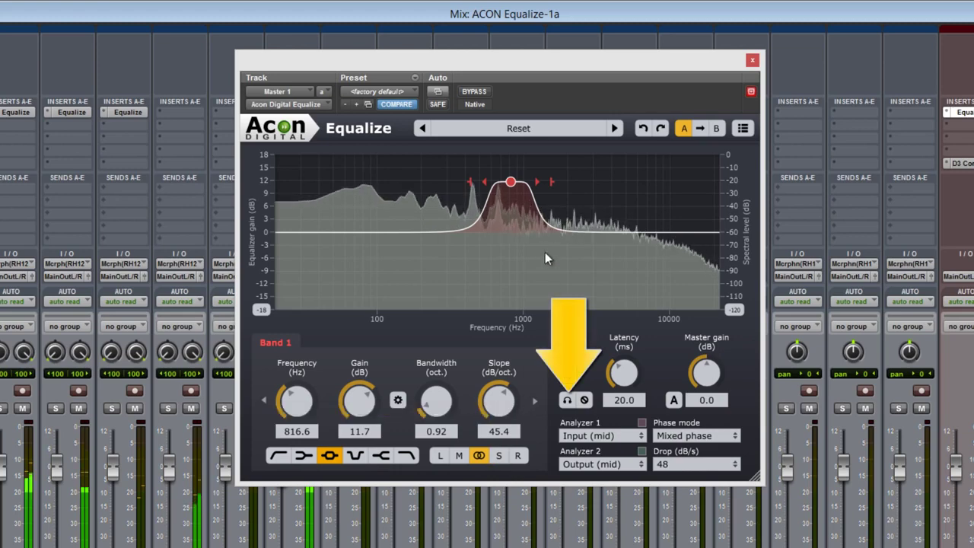
- Solo Band 1 and nudge its boost toward 746.7 Hz
left_click(567, 401)
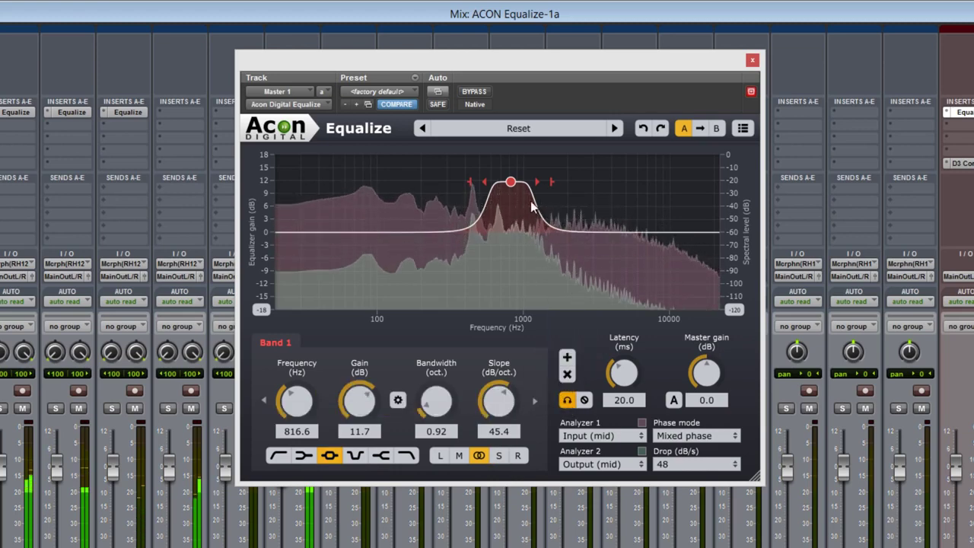
mouse_move(511, 183)
left_mouse_down()
mouse_move(641, 191)
mouse_move(429, 180)
mouse_move(364, 192)
mouse_move(384, 256)
mouse_move(486, 288)
mouse_move(556, 284)
mouse_move(573, 253)
mouse_move(557, 203)
mouse_move(524, 190)
mouse_move(502, 196)
mouse_move(513, 197)
mouse_move(505, 184)
left_mouse_up()
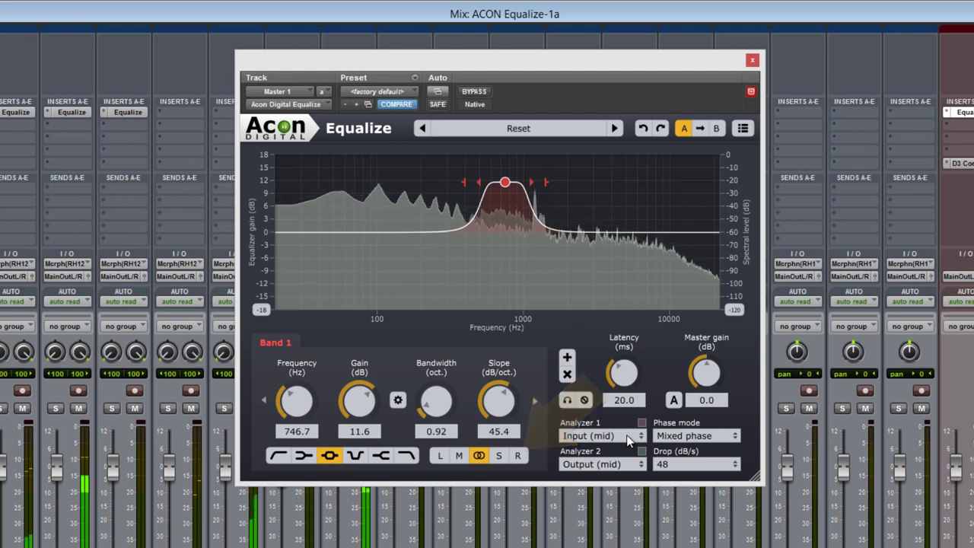
- Try the Mid, Side and Right-only channel modes, then return Band 1 to both channels
left_click(458, 455)
left_click(479, 456)
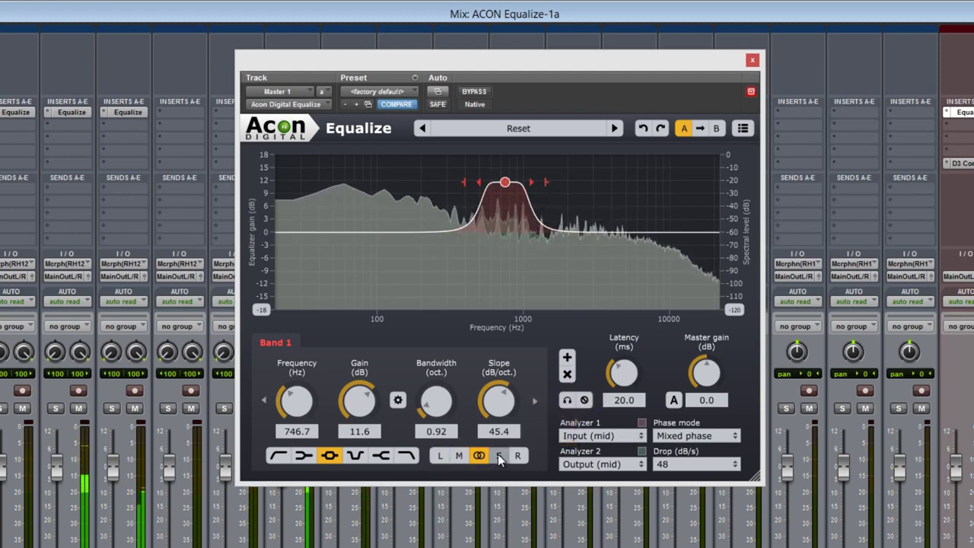
left_click(499, 455)
left_click(516, 455)
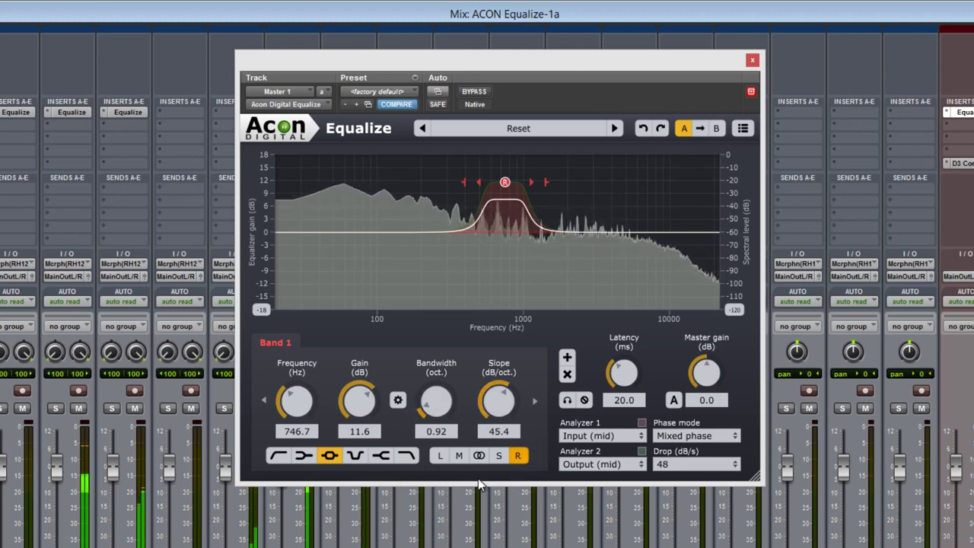
left_click(478, 455)
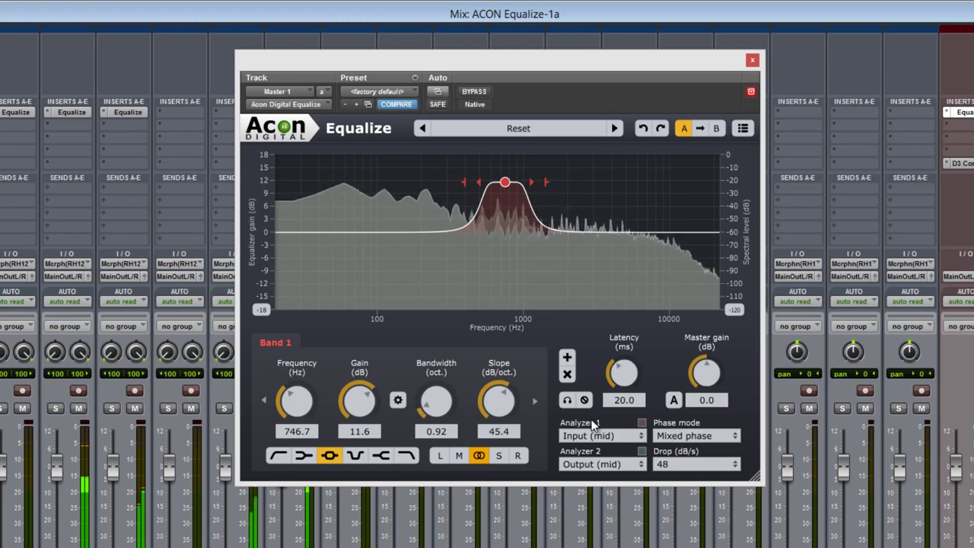
- Stop playback, keep analyzers on Input (mid) and Output (mid), and turn Band 1 into a cut near 873 Hz
key("space")
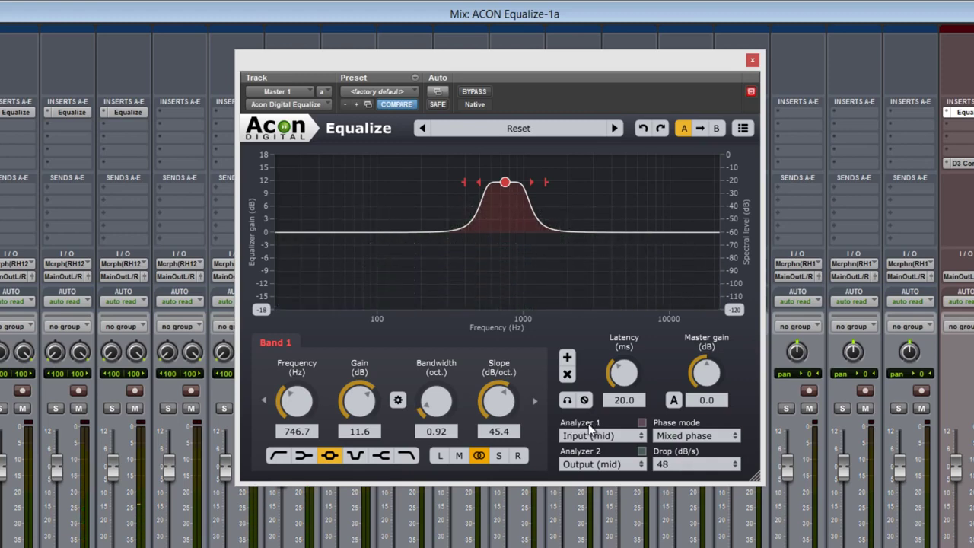
left_click(639, 436)
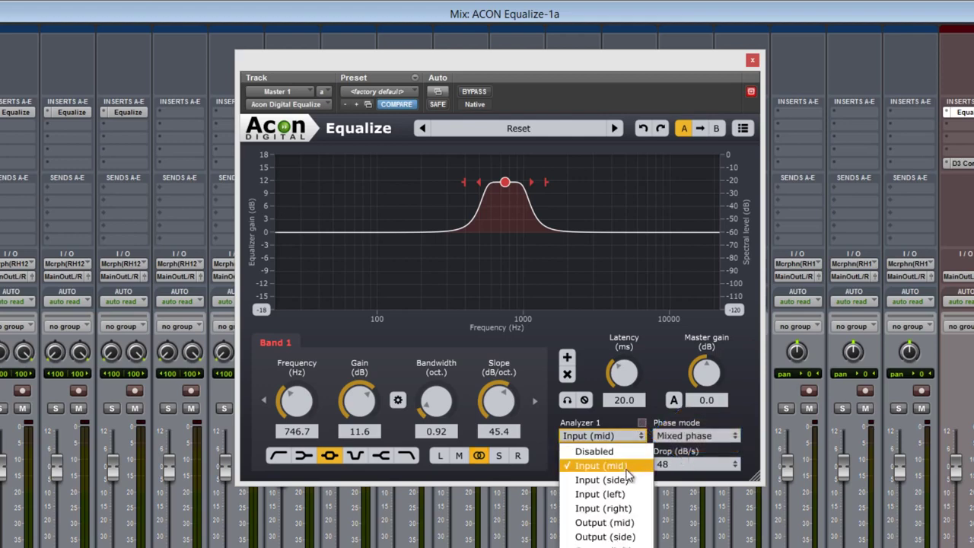
left_click(613, 423)
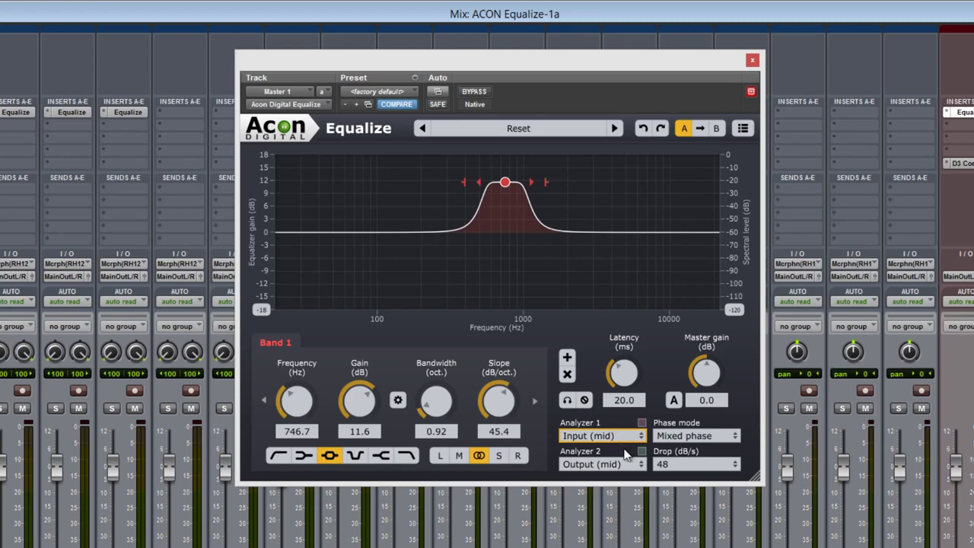
left_click(637, 464)
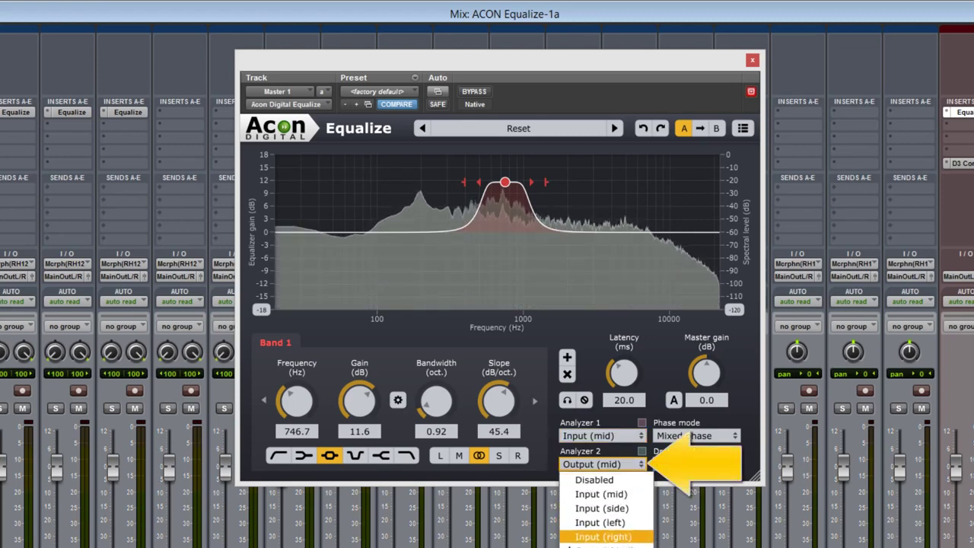
left_click(619, 462)
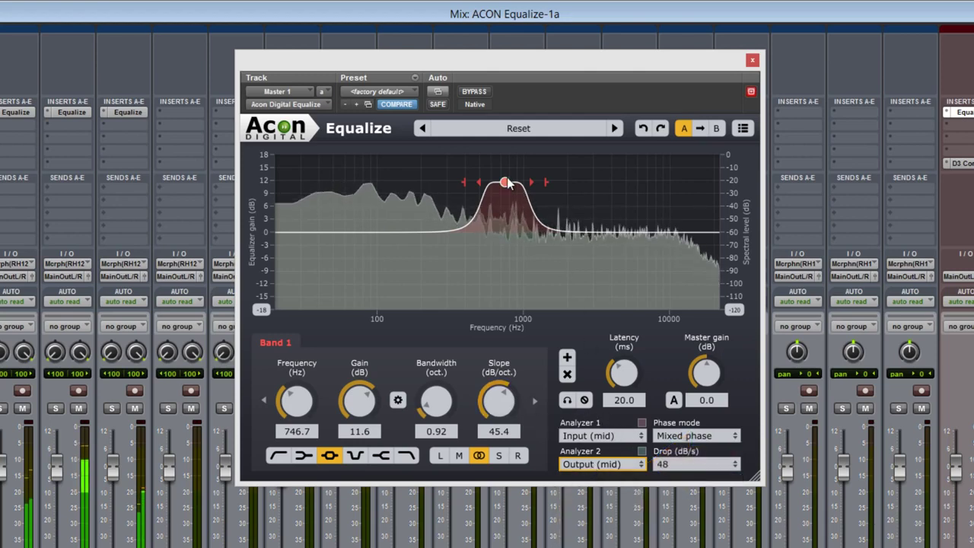
left_click_drag(504, 183, 529, 207)
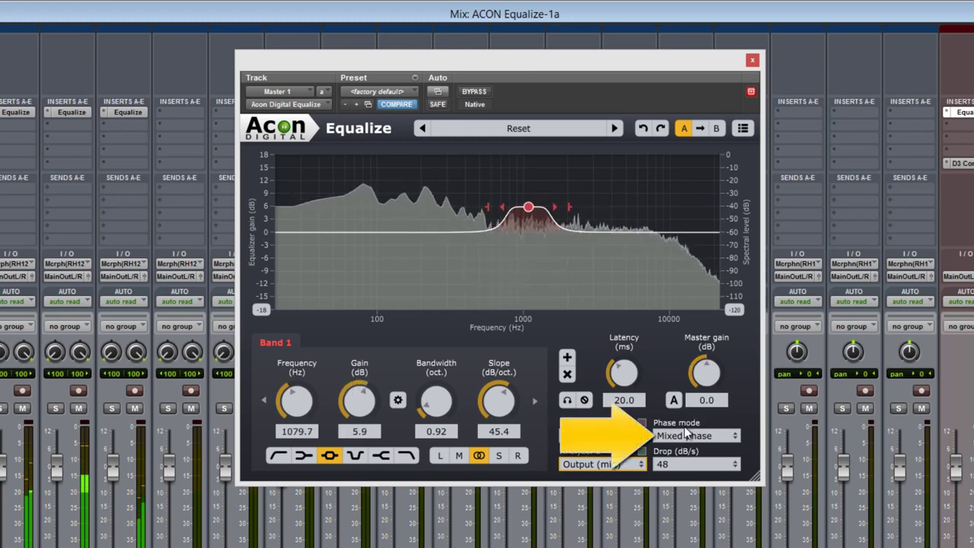
- Switch Equalize's phase mode to Minimum, then Linear, then back to Mixed phase
left_click(737, 436)
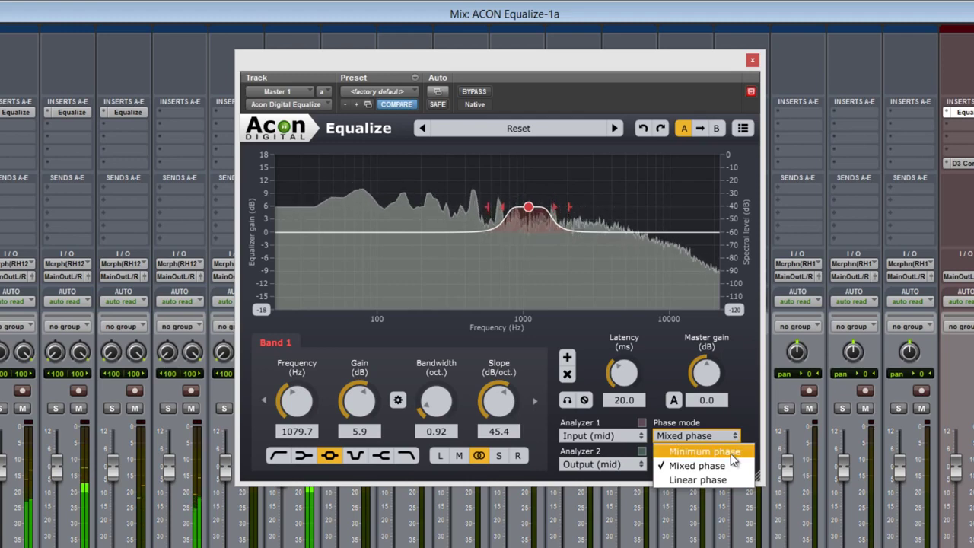
left_click(732, 454)
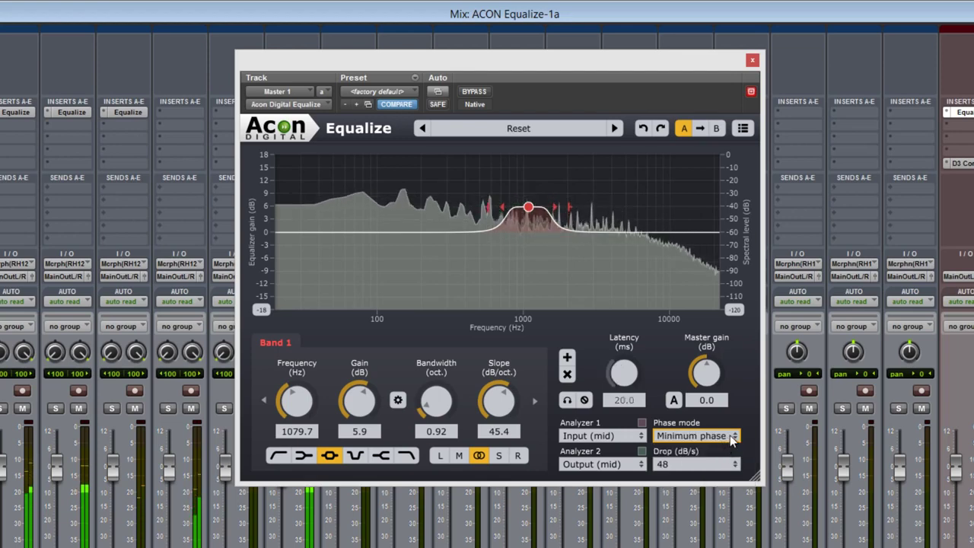
left_click(732, 437)
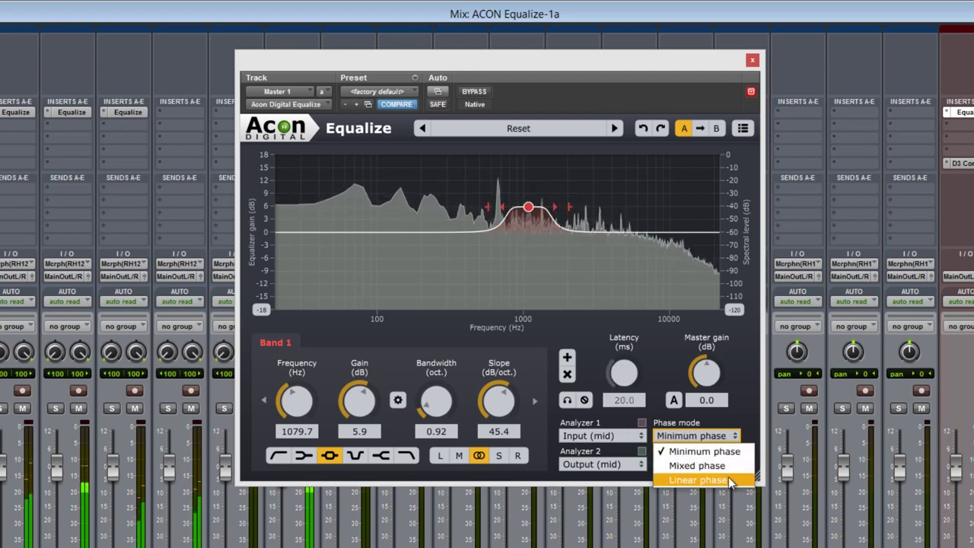
left_click(730, 480)
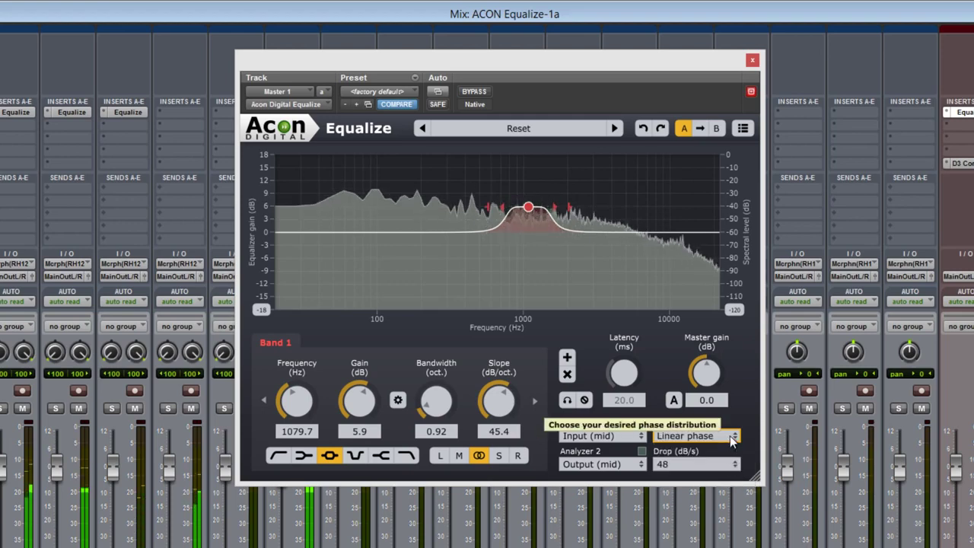
left_click(732, 438)
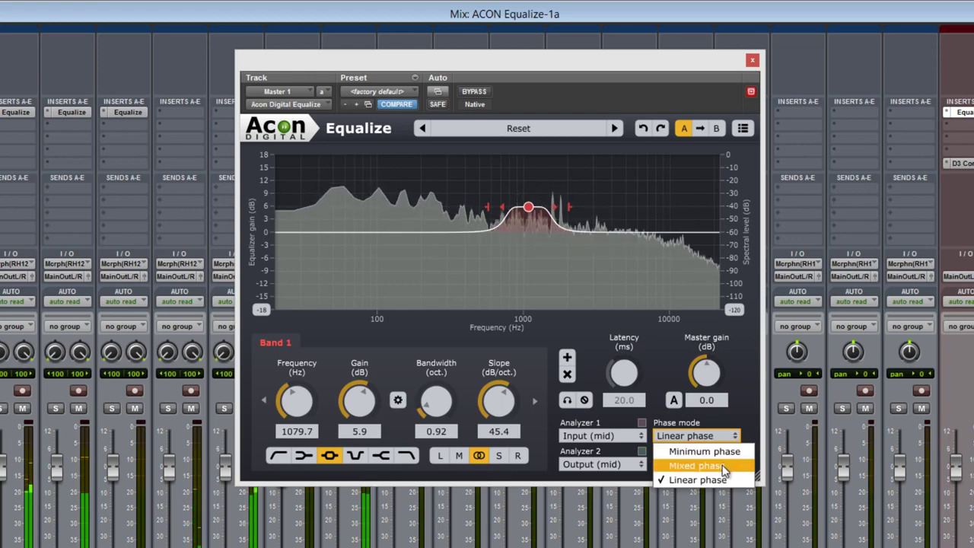
left_click(724, 465)
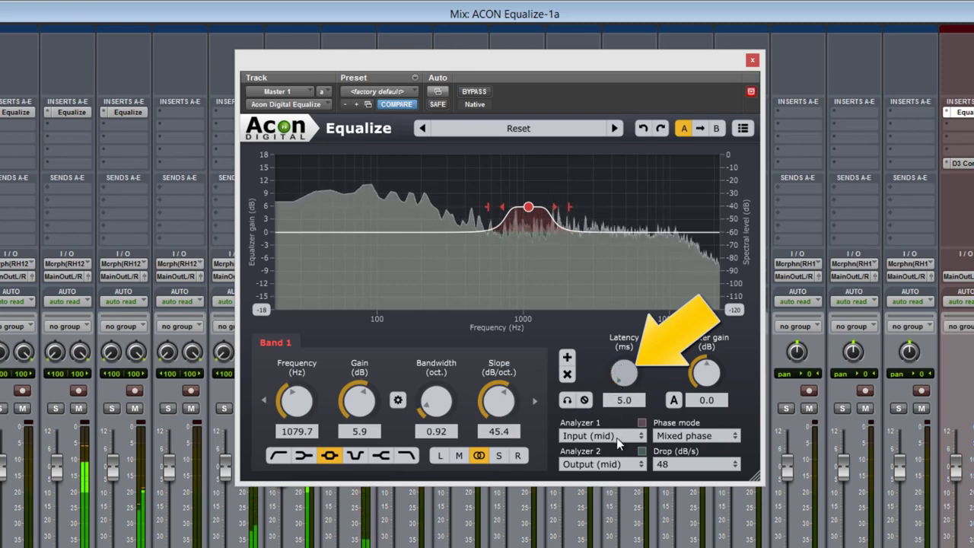
left_click_drag(618, 388, 613, 352)
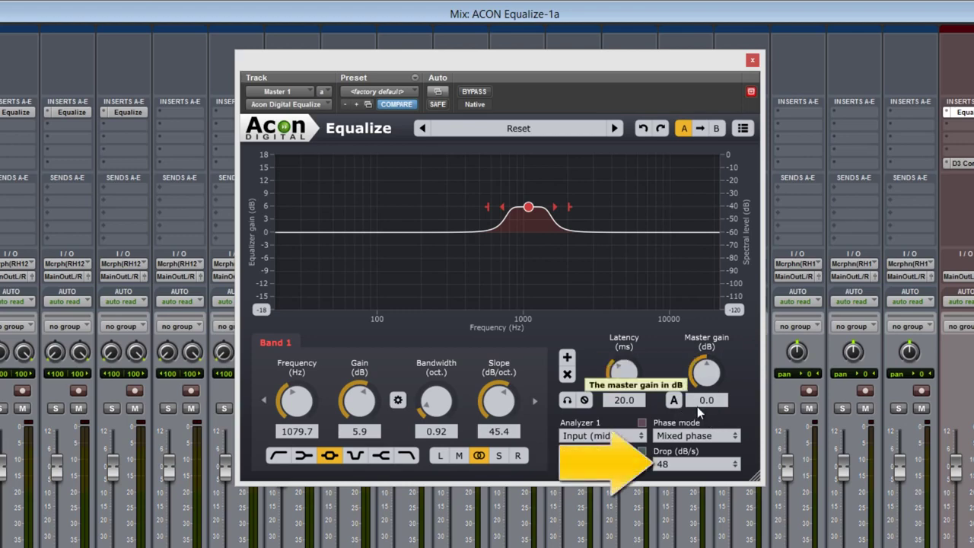
- Try a 6 dB/s analyzer drop rate, restore 48 dB/s, and enable automatic make-up gain
left_click(734, 466)
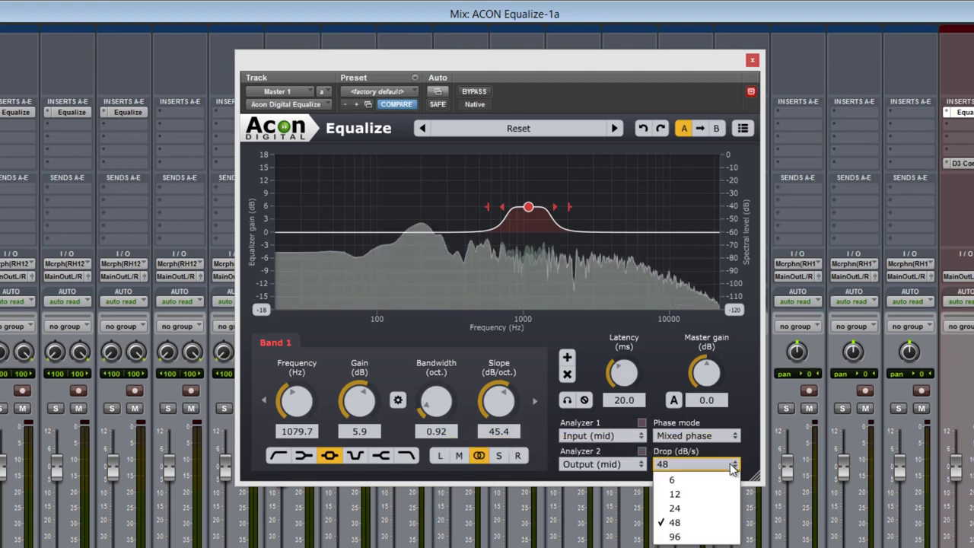
left_click(698, 479)
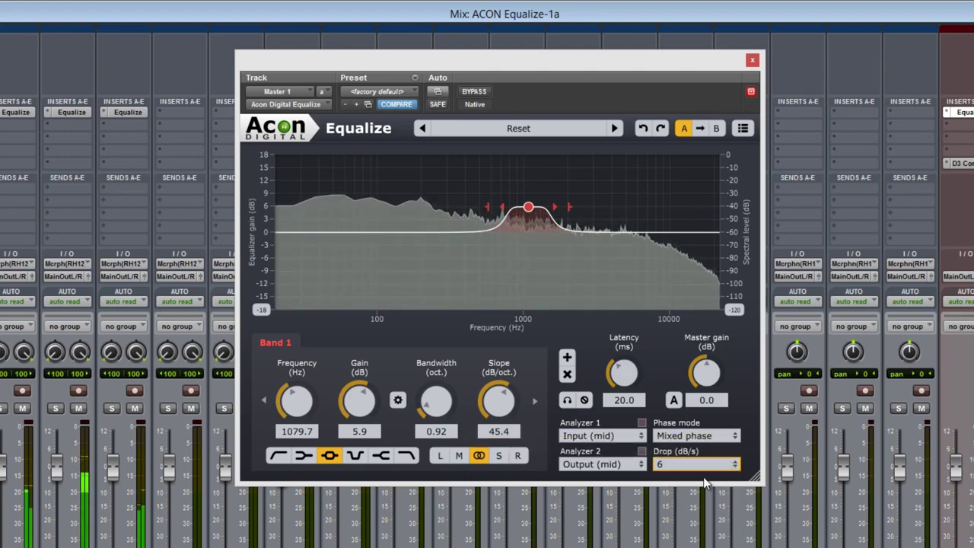
left_click(711, 465)
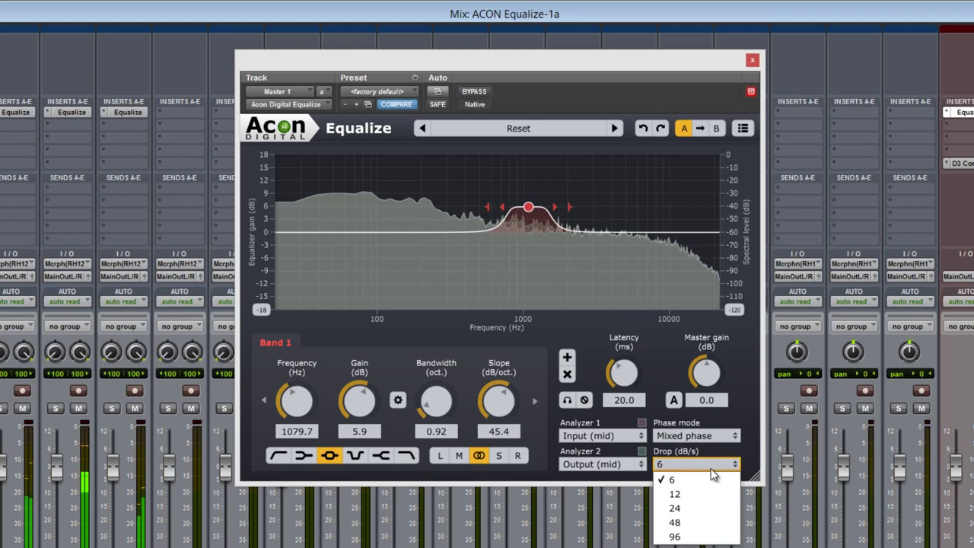
left_click(695, 522)
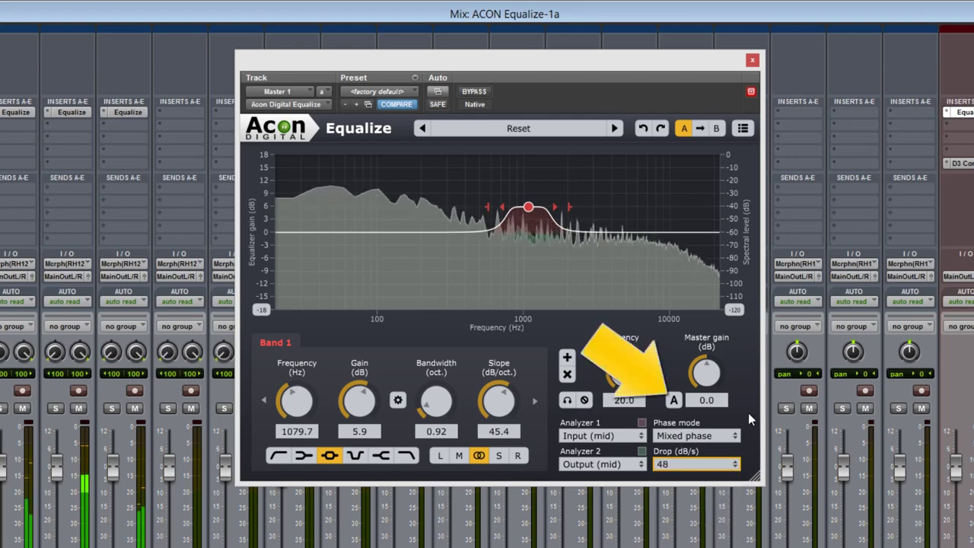
left_click(673, 401)
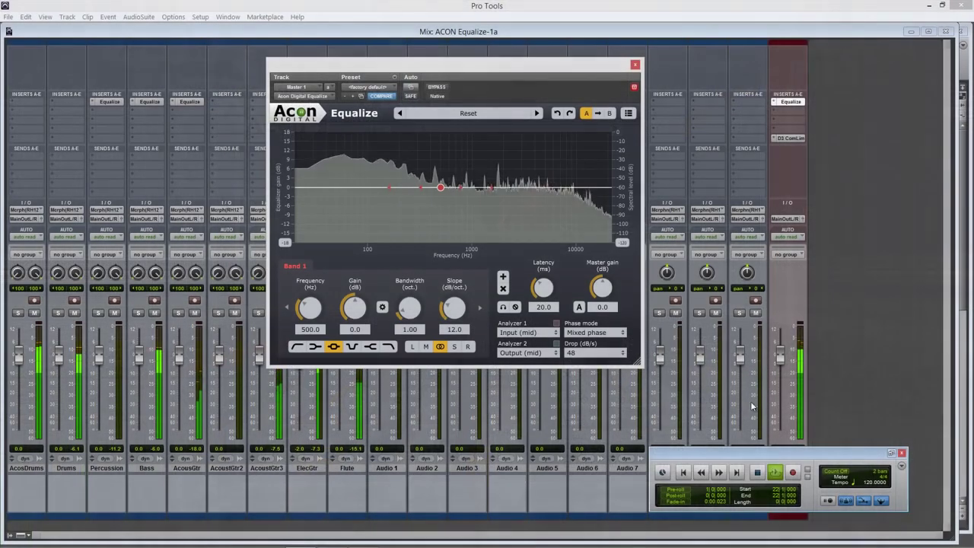
- Load the Stereo processing > High side boost preset, then step forward three presets to Remove center vocal
left_click(502, 111)
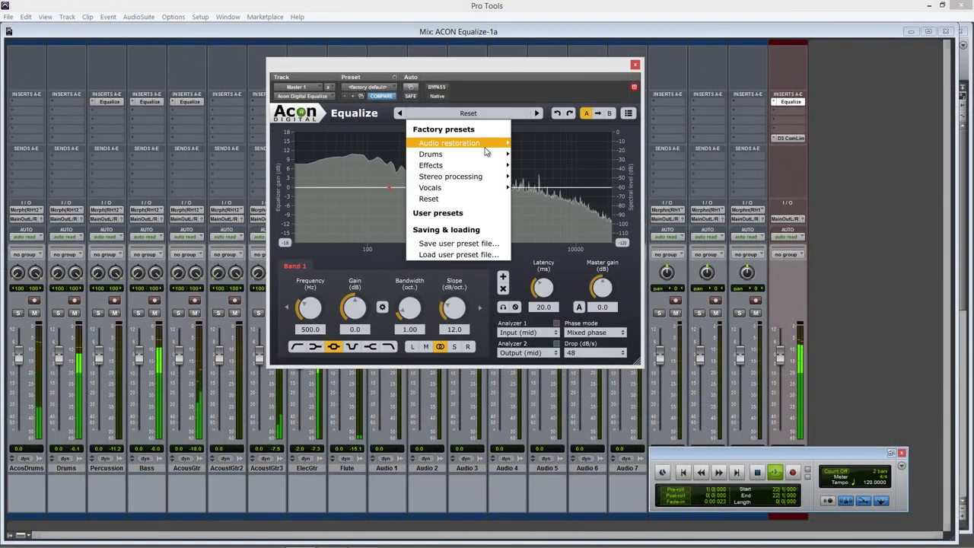
mouse_move(506, 177)
left_click(548, 178)
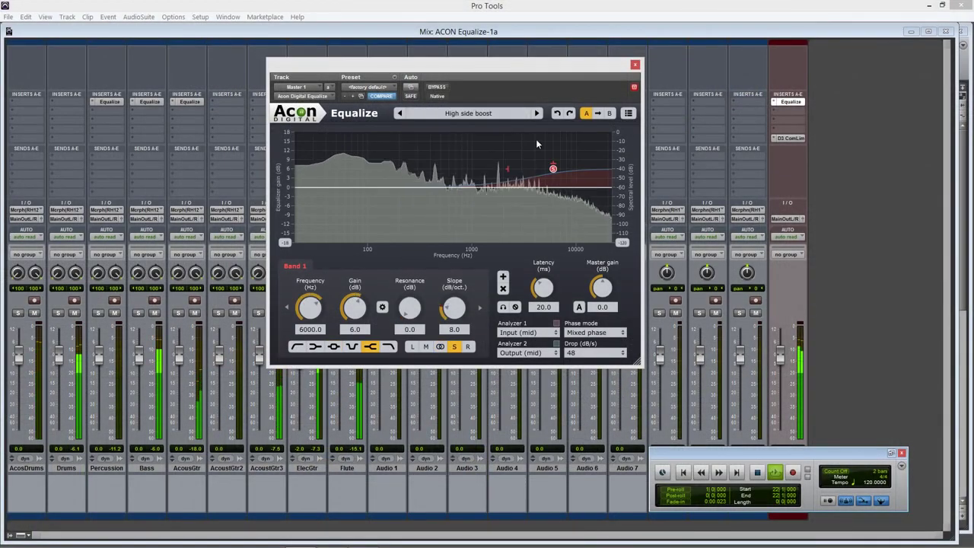
left_click(537, 115)
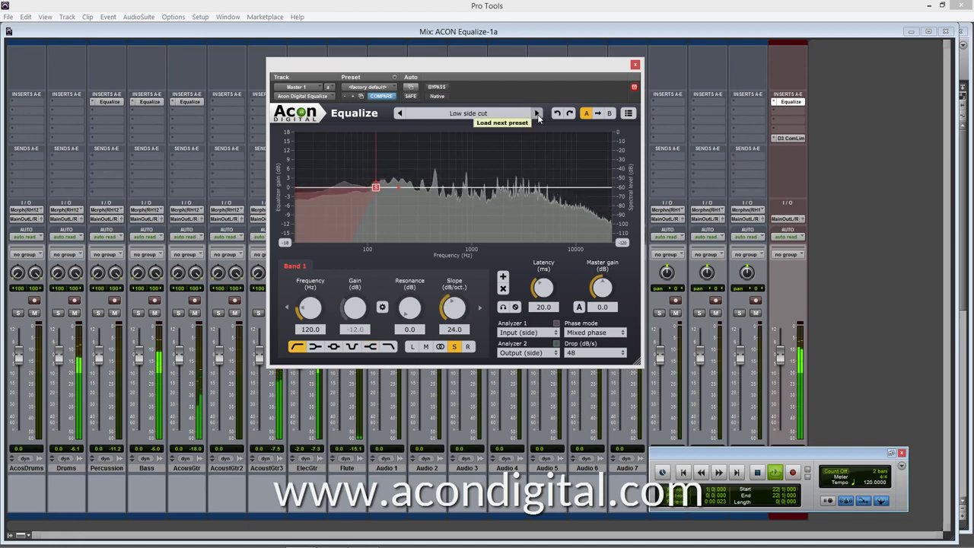
left_click(537, 114)
left_click(537, 114)
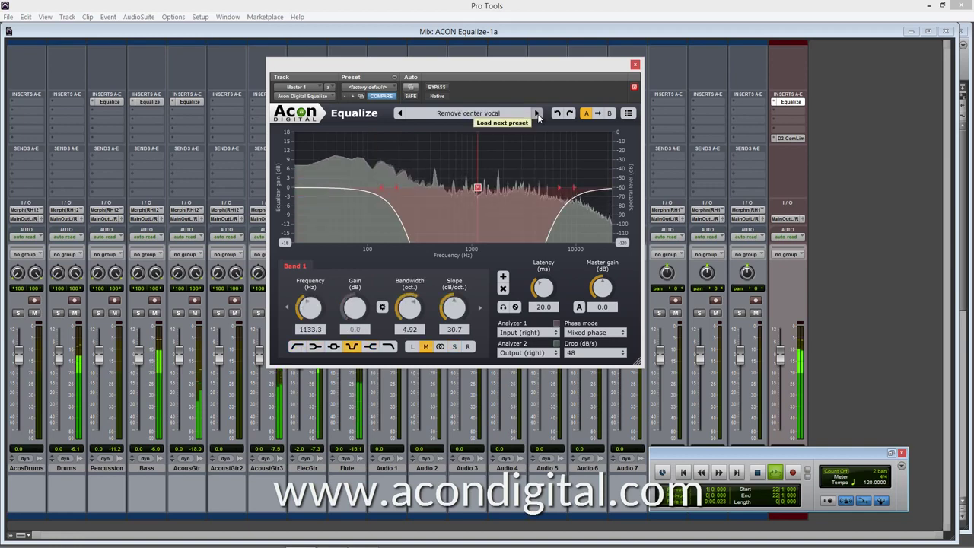